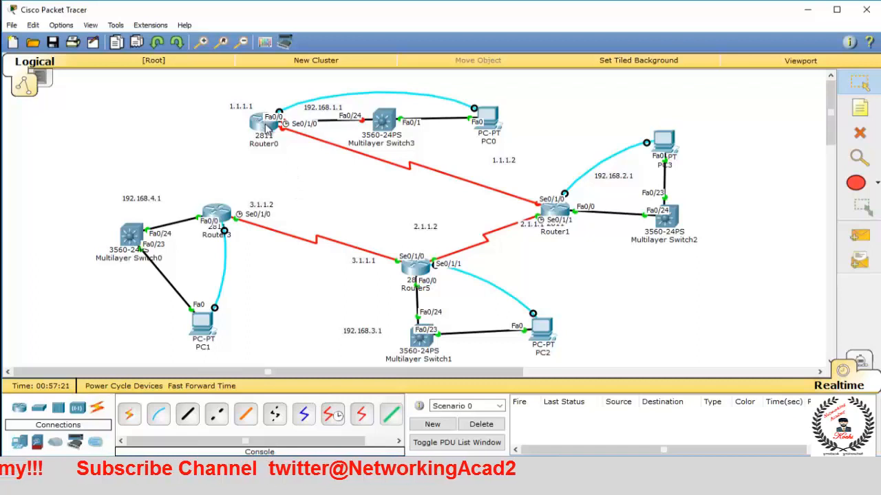
Step: Open a terminal session on PC0 with the default port settings to reach Router0's console prompt
mouse_move(269, 130)
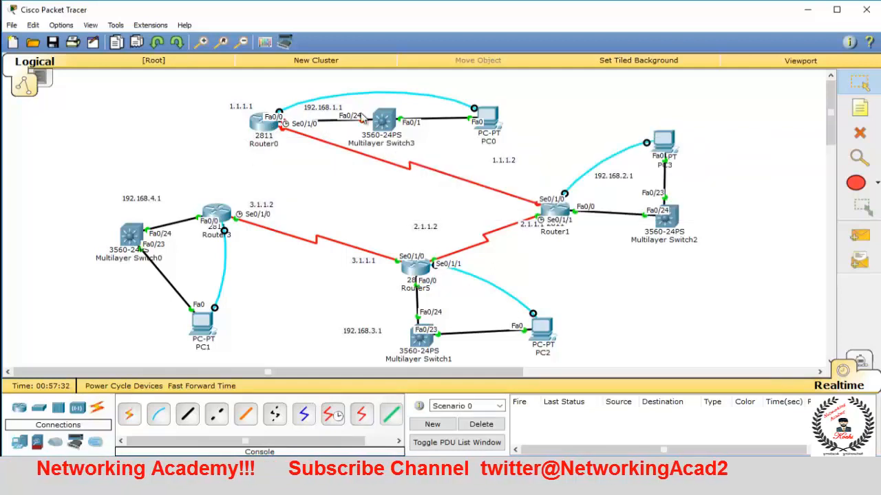
click(486, 119)
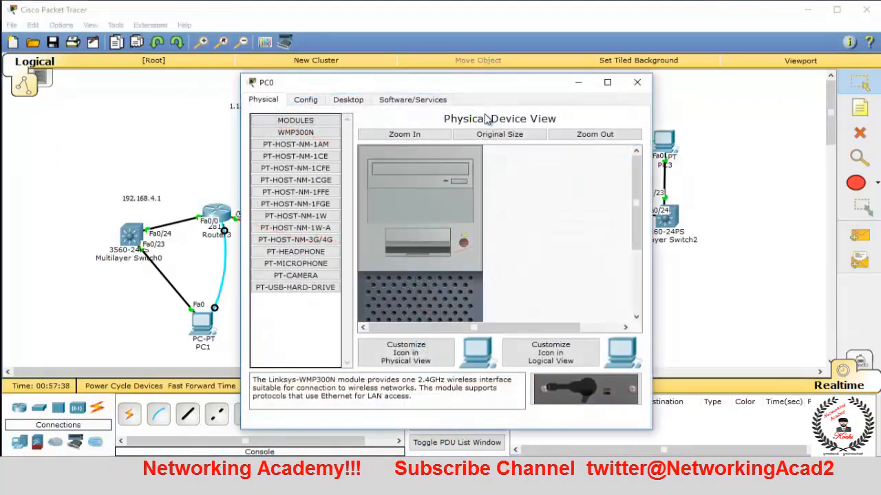
click(348, 100)
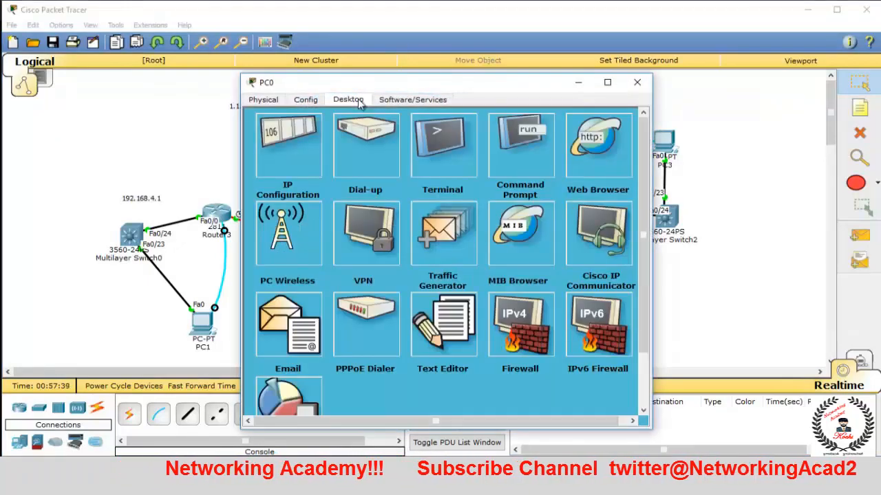
click(439, 157)
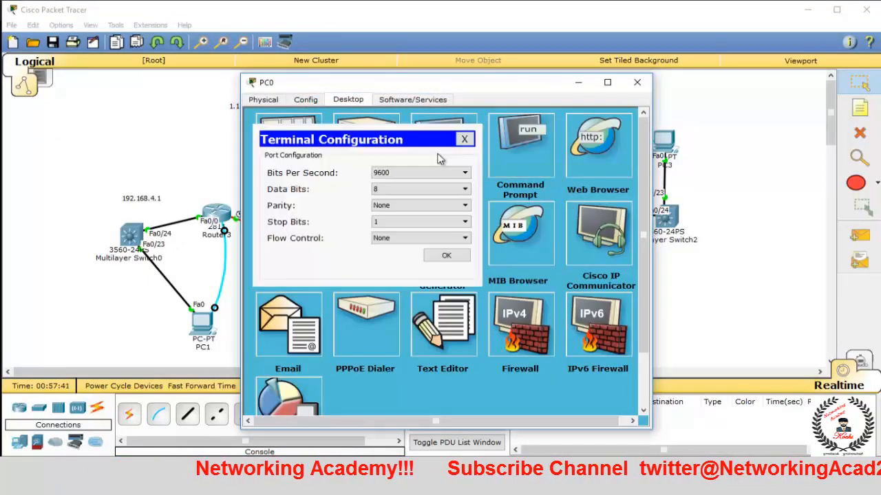
click(448, 256)
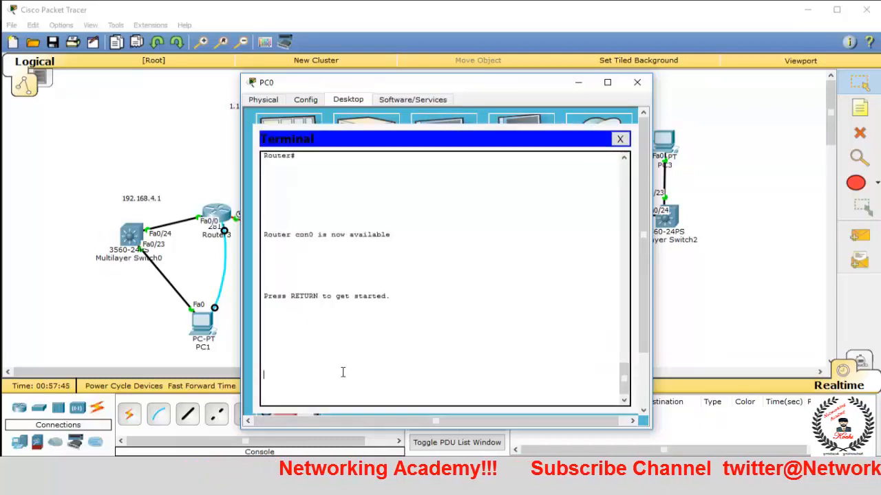
key(Return)
key(Return)
key(Return)
key(Return)
key(Return)
key(Return)
key(Return)
key(Return)
key(Return)
key(Return)
key(Return)
key(Return)
key(Return)
key(Return)
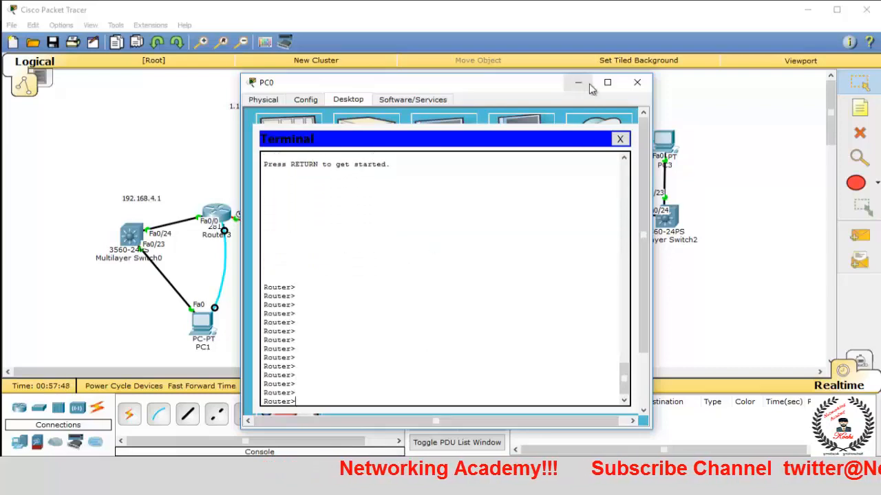
Step: View Router0's own command line interface for comparison with the PC0 terminal, and close it
click(578, 83)
click(262, 127)
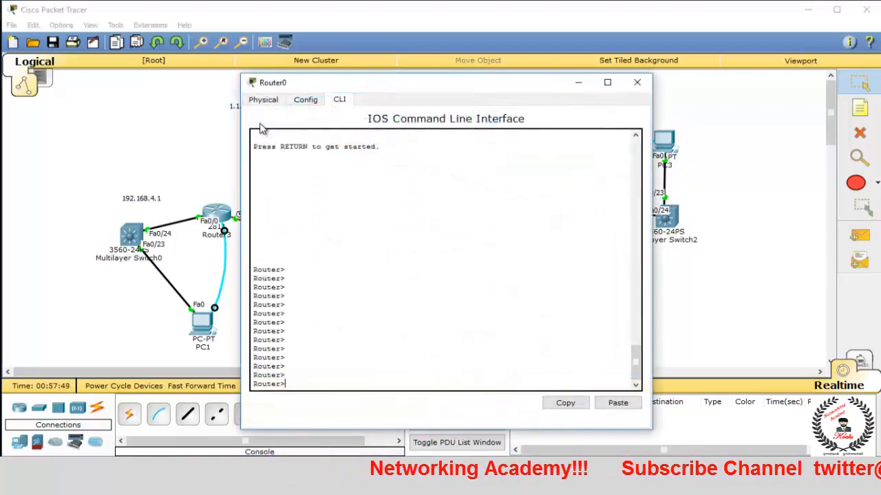
click(637, 83)
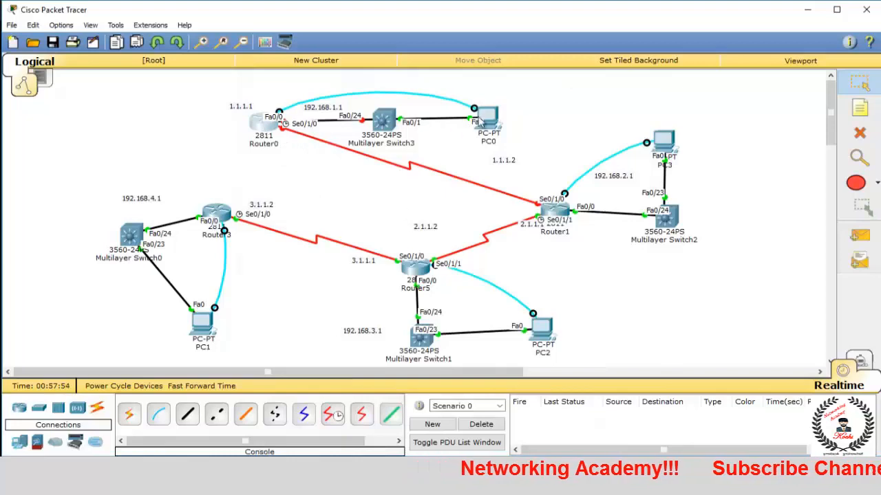
Step: Reopen the console terminal on PC0 with the default port settings and move its window so Router0 stays visible
click(487, 118)
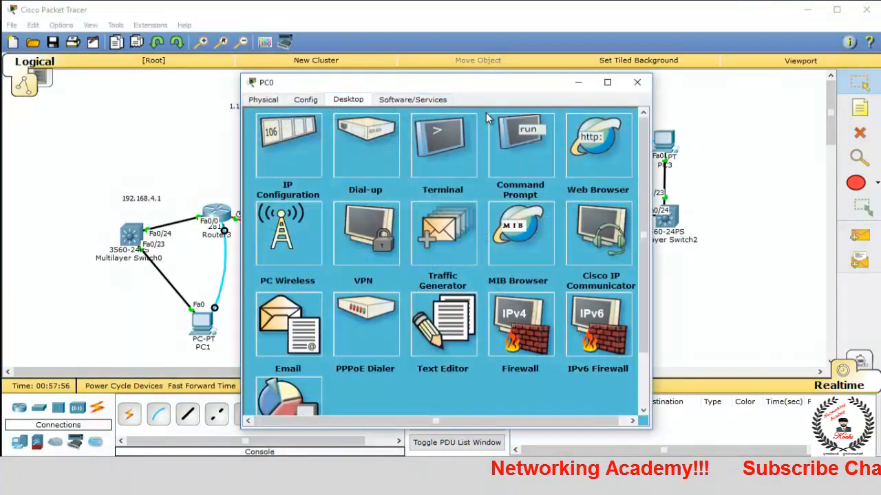
click(441, 145)
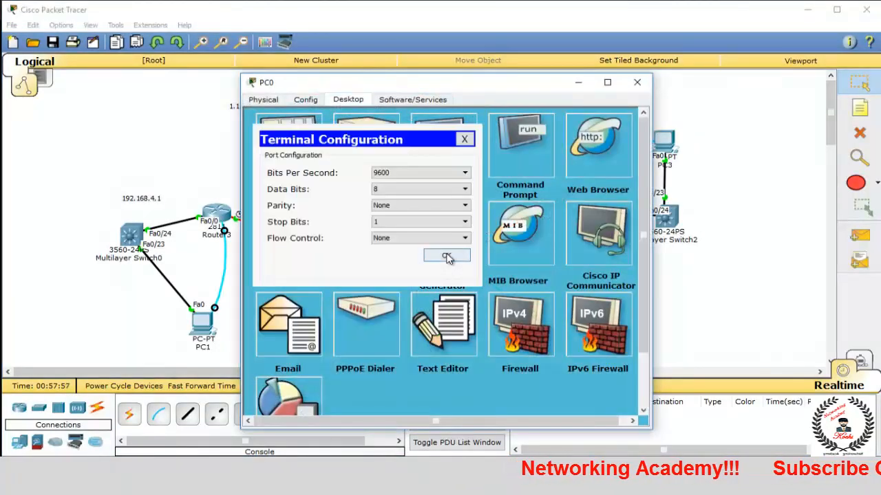
click(447, 255)
key(Return)
key(Return)
key(Return)
key(Return)
key(Return)
key(Return)
key(Return)
key(Return)
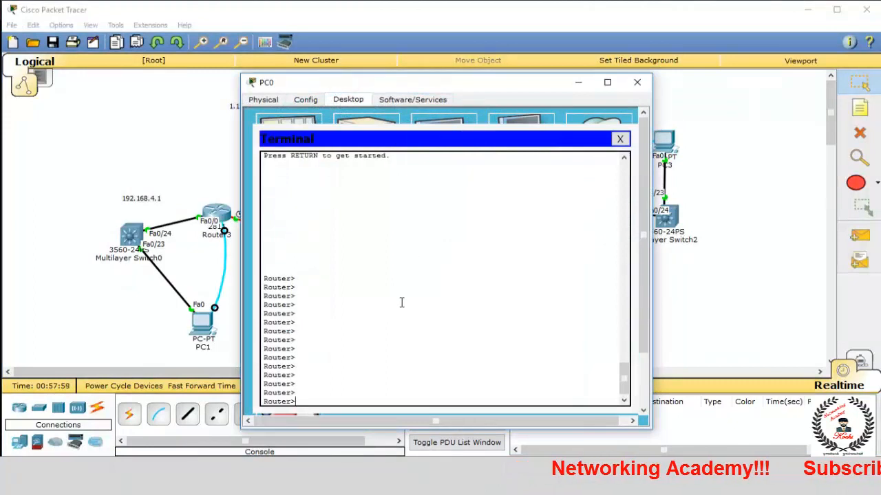
key(Return)
key(Return)
key(Return)
key(Return)
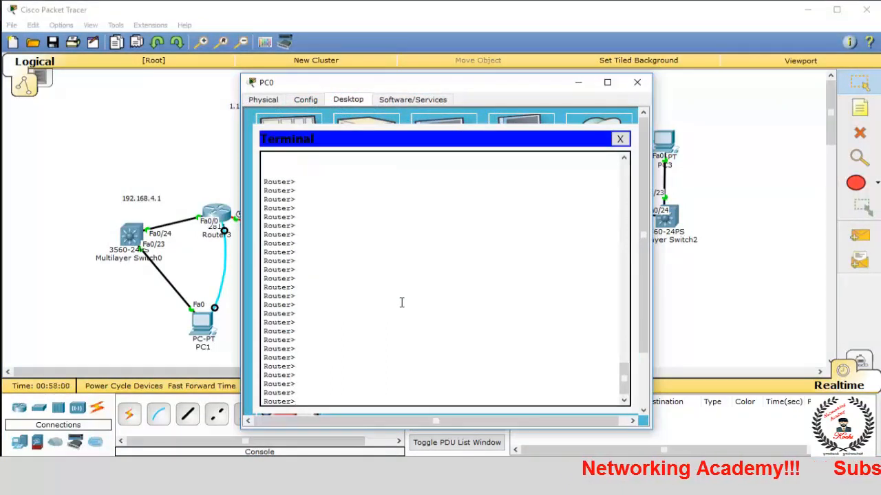
drag(433, 84, 515, 59)
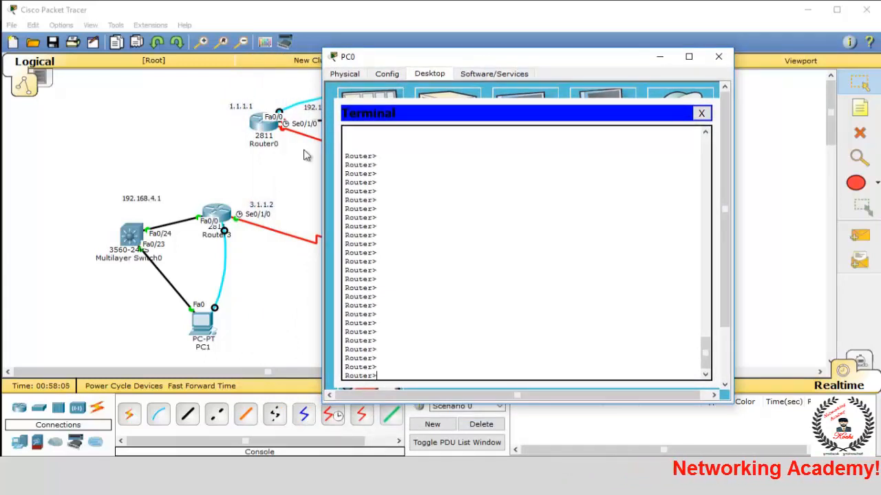
Step: Enter privileged mode on Router0 and start global configuration with config t
text(en)
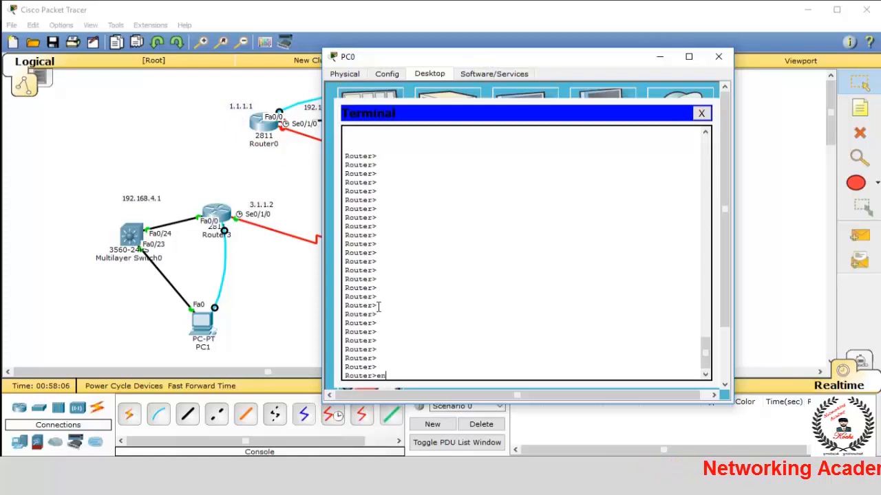
key(Return)
key(Return)
key(Return)
key(Return)
text(config t)
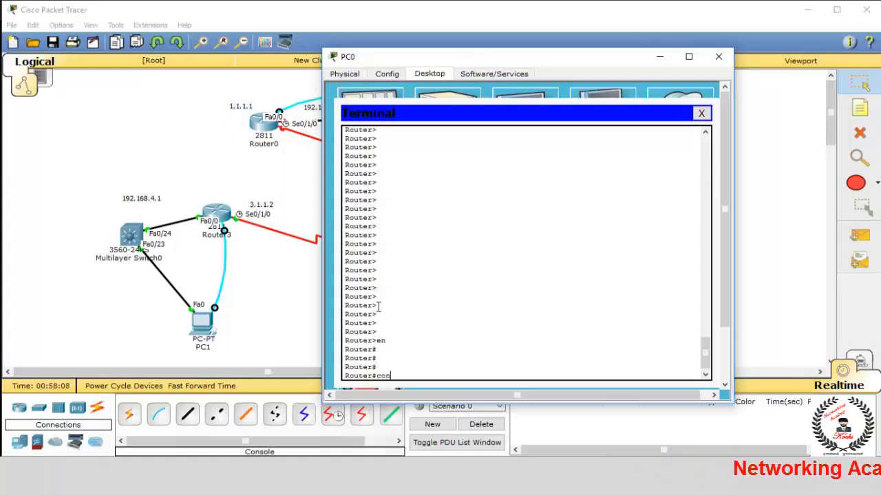
key(Return)
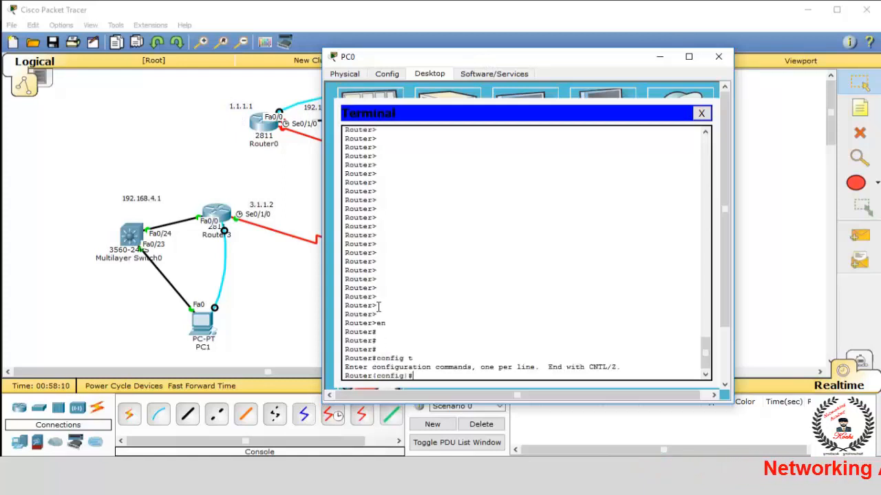
Step: Assign IP address 1.1.1.1 with subnet mask 255.0.0.0 to Router0's serial interface s0/1/0
text(int)
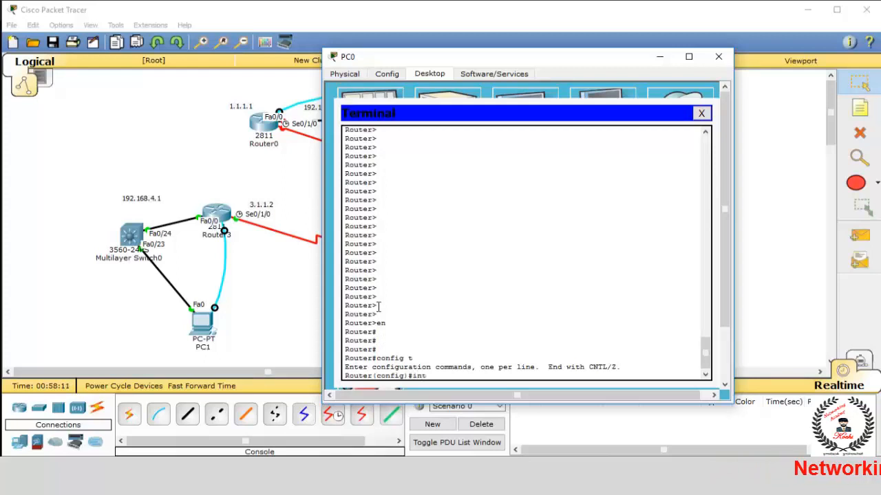
key(Tab)
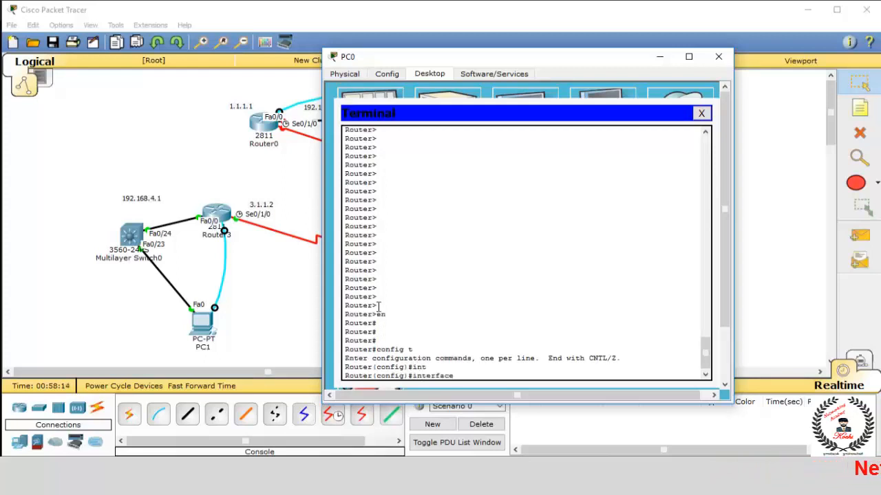
text(s0/1/0)
key(Return)
text(ip add)
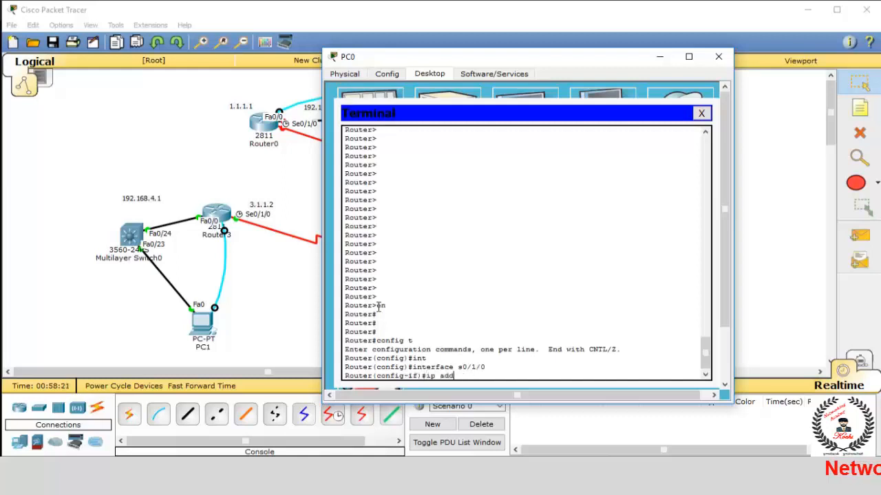
key(Tab)
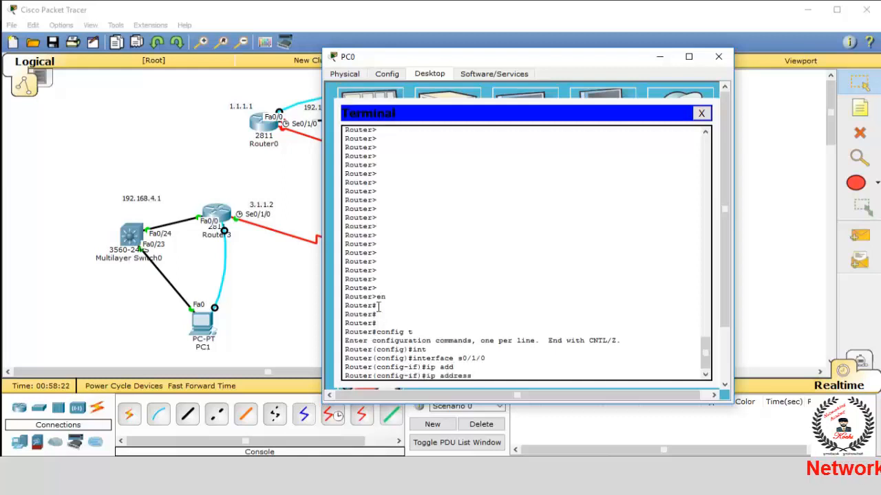
text(1.1.1.1)
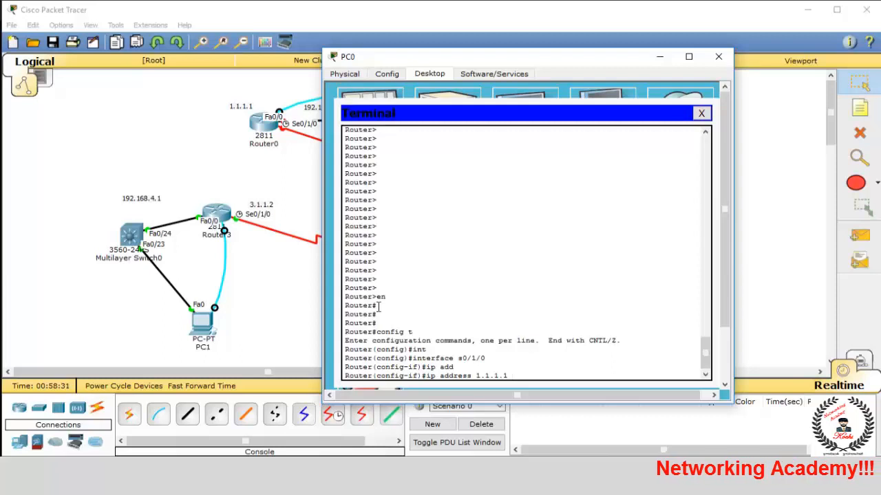
text(255.0.0)
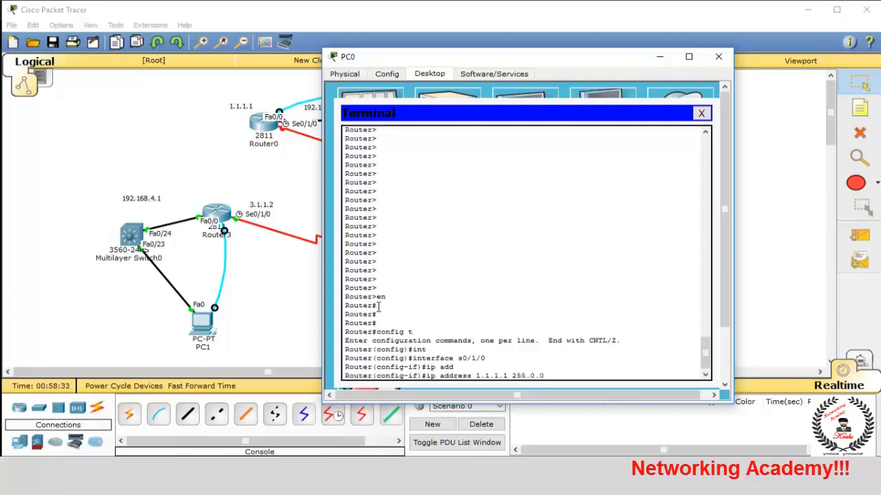
text(.0)
key(Return)
key(Return)
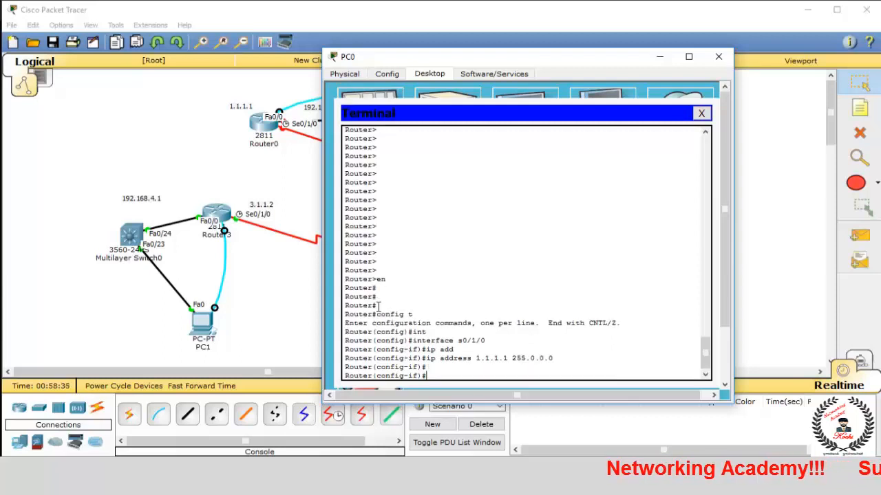
key(Return)
key(Return)
key(Return)
key(Return)
key(Return)
key(Return)
key(Return)
key(Return)
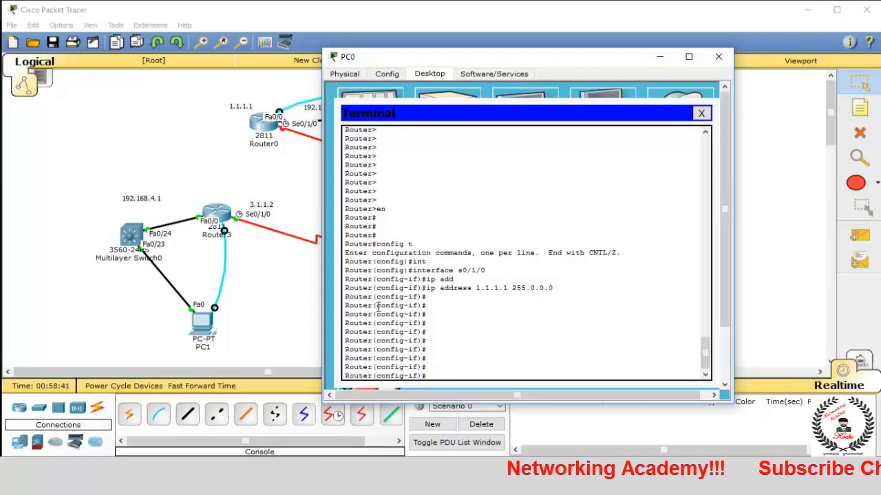
Step: Set the clock rate of Router0's serial interface s0/1/0 to 64000
text(clo)
key(Tab)
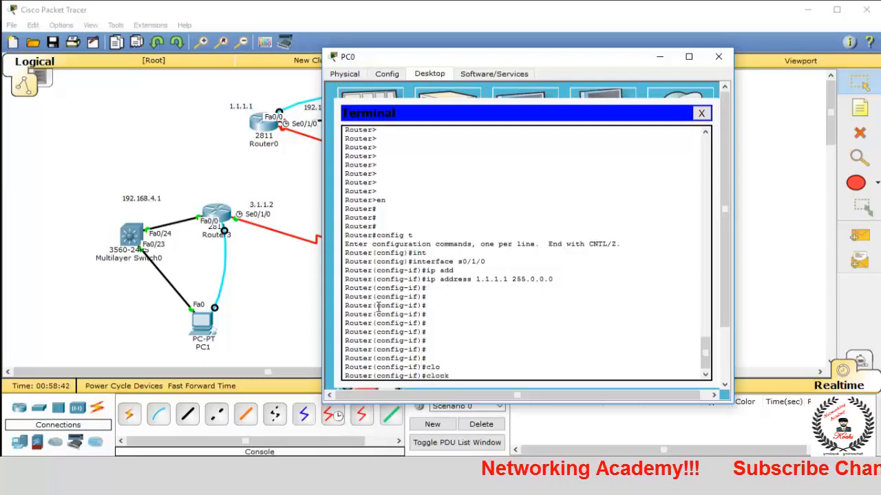
text(r)
key(Tab)
text(64000)
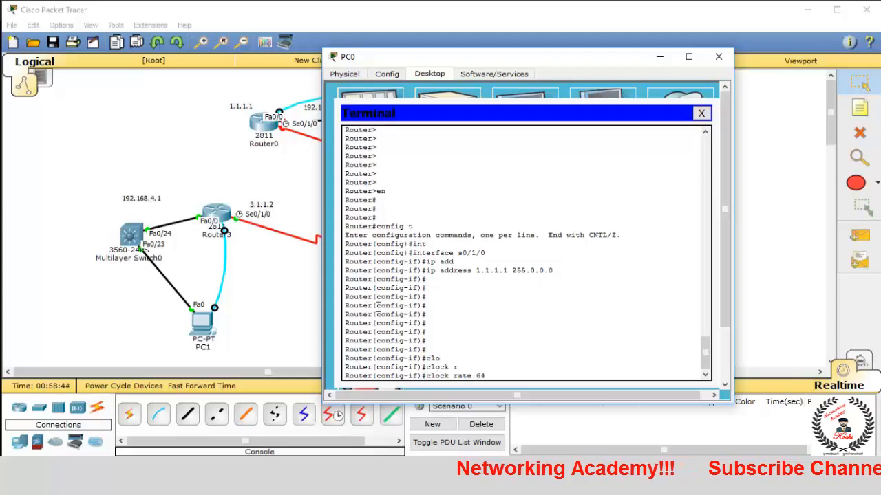
key(Return)
key(Return)
key(Return)
key(Return)
key(Return)
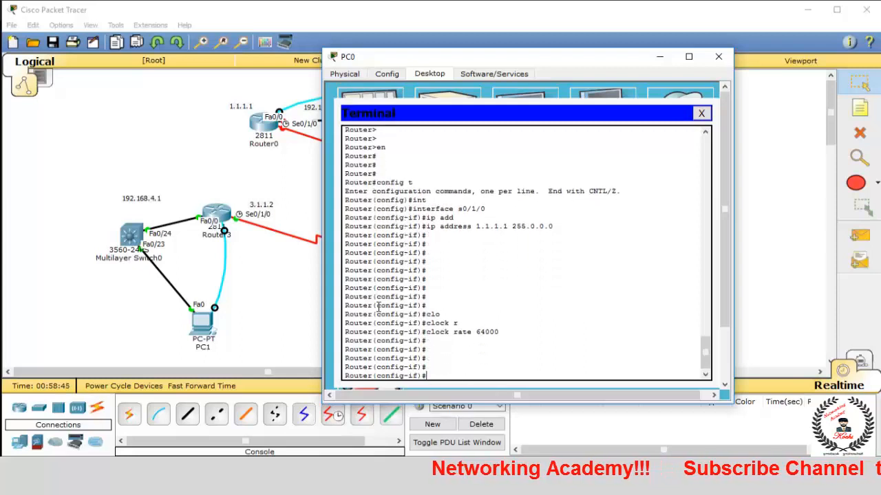
Step: Set the encapsulation of Router0's serial interface s0/1/0 to hdlc
text(en)
key(Tab)
text(h)
key(Tab)
key(Return)
key(Return)
key(Return)
key(Return)
key(Return)
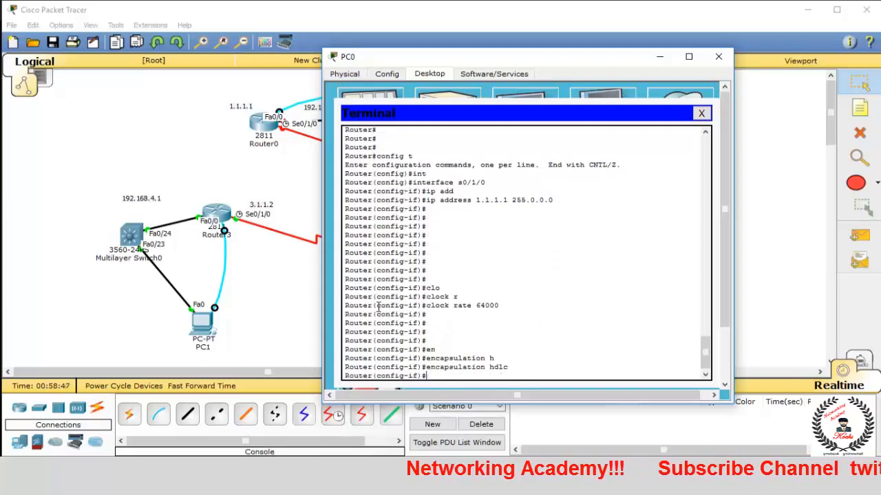
Step: Enable Router0's serial interface s0/1/0 with no shutdown and return to global configuration mode
text(no)
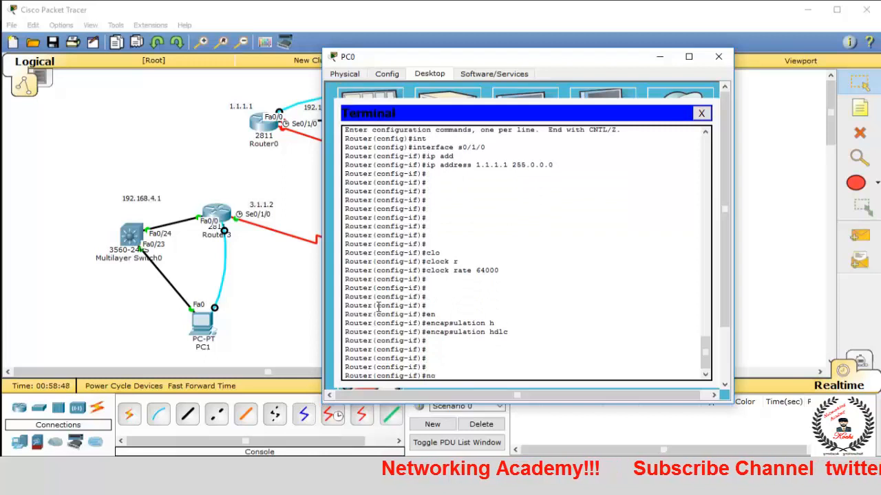
text( sh)
key(Return)
key(Return)
key(Return)
key(Return)
key(Return)
key(Return)
key(Return)
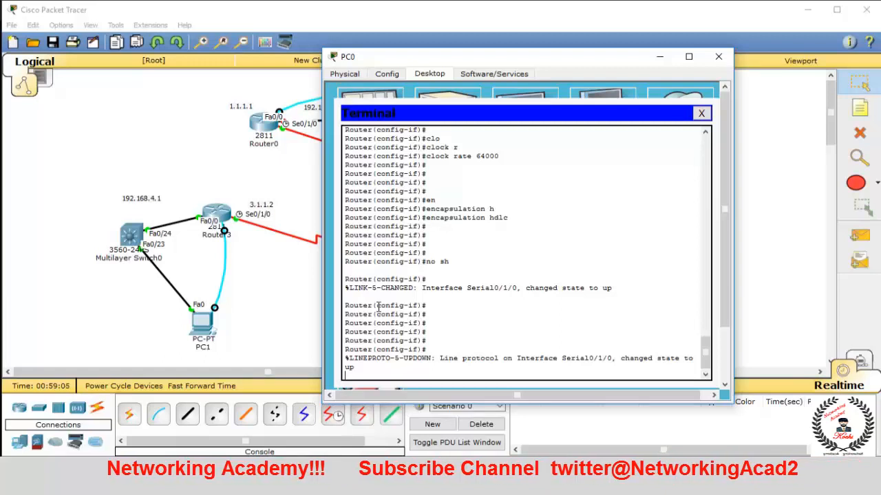
key(Return)
key(Return)
key(Return)
key(Return)
key(Return)
key(Return)
key(Return)
key(Return)
key(Return)
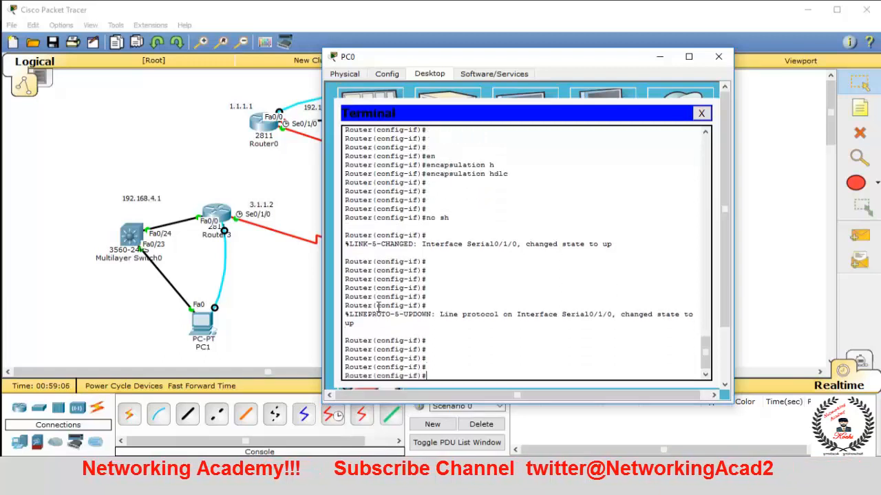
text(exi)
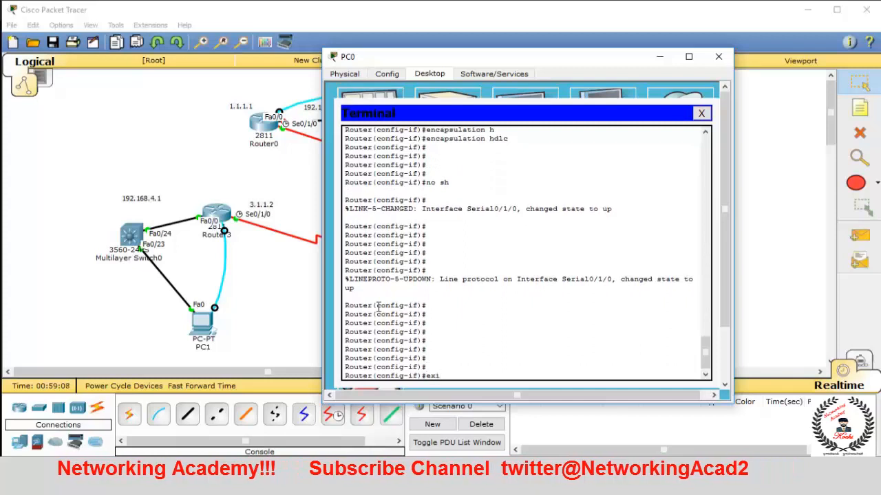
key(Return)
key(Return)
key(Return)
key(Return)
key(Return)
key(Return)
key(Return)
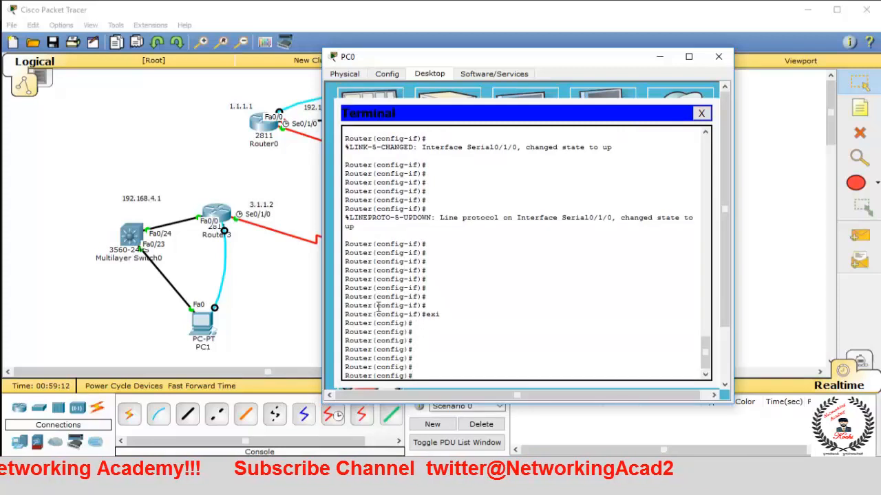
Step: Assign IP address 192.168.1.1 with subnet mask 255.255.255.0 to Router0's FastEthernet interface f0/0
text(int)
key(Tab)
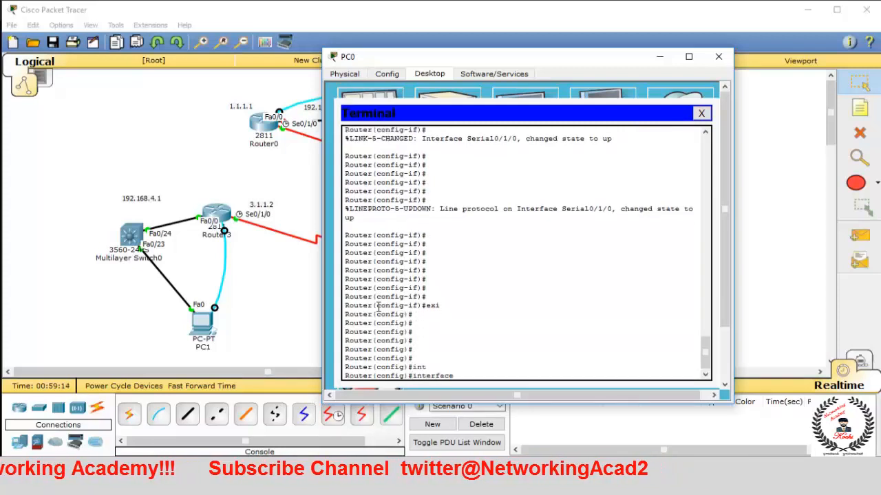
text(f0/0)
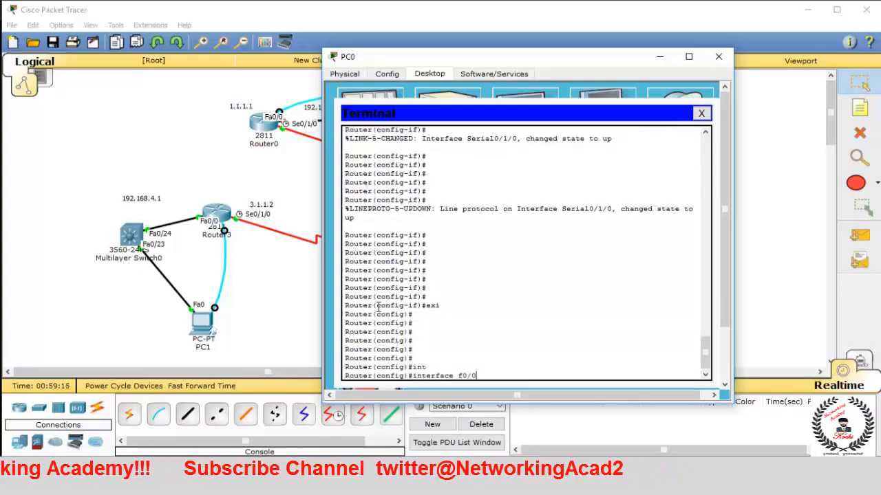
key(Return)
text(ig-if)#i)
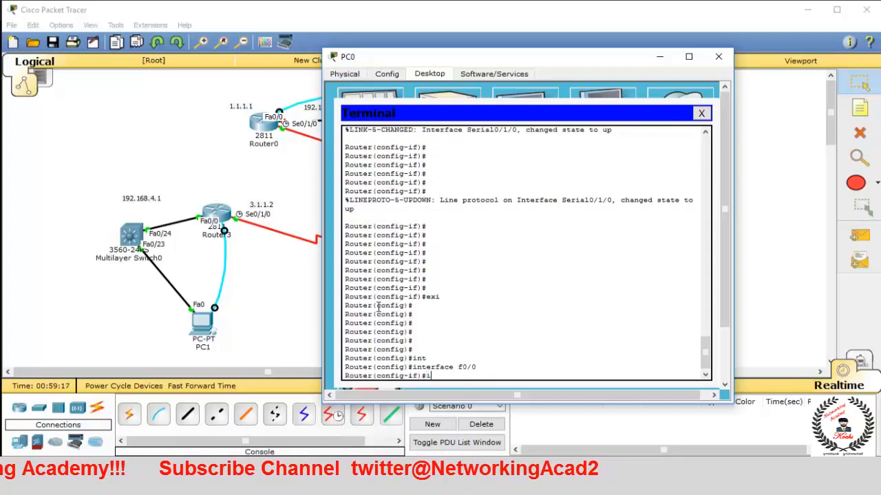
text(p ad)
key(Tab)
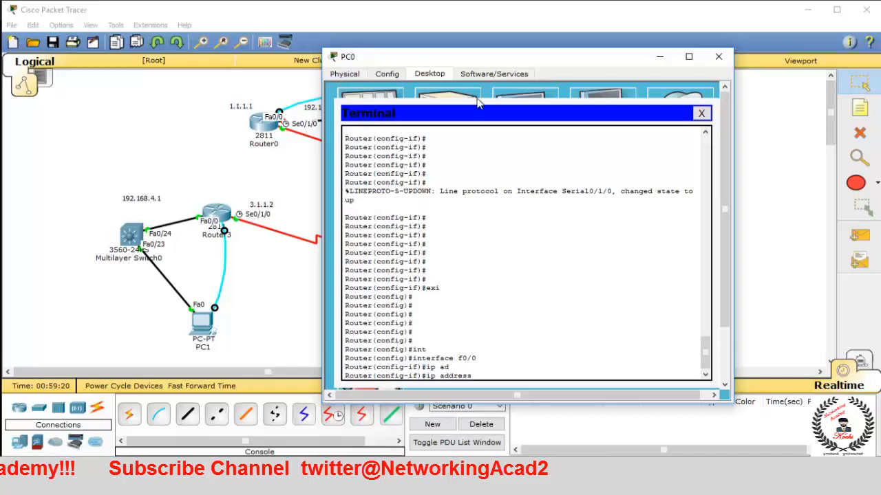
drag(541, 58, 461, 152)
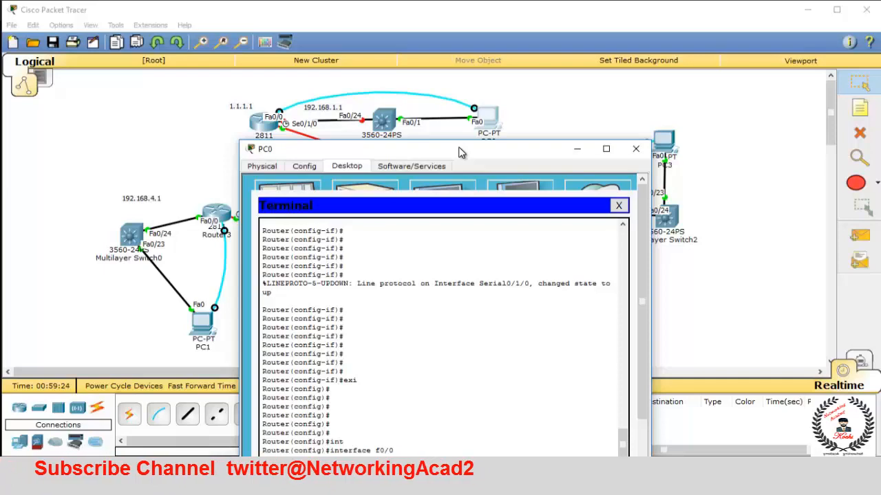
drag(461, 152, 469, 49)
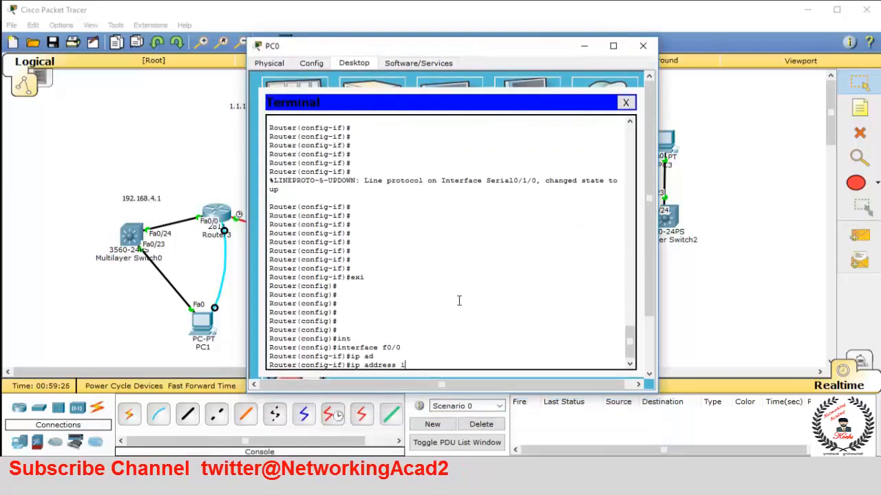
text(92.16)
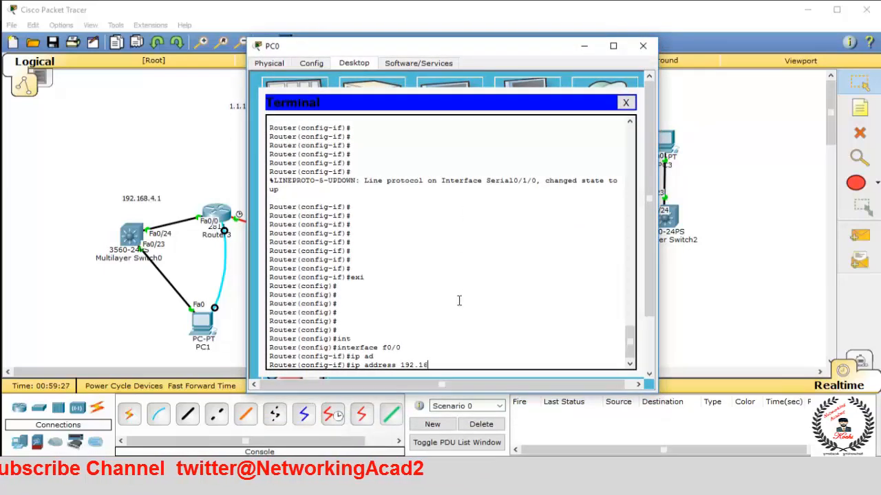
text(8.1.1)
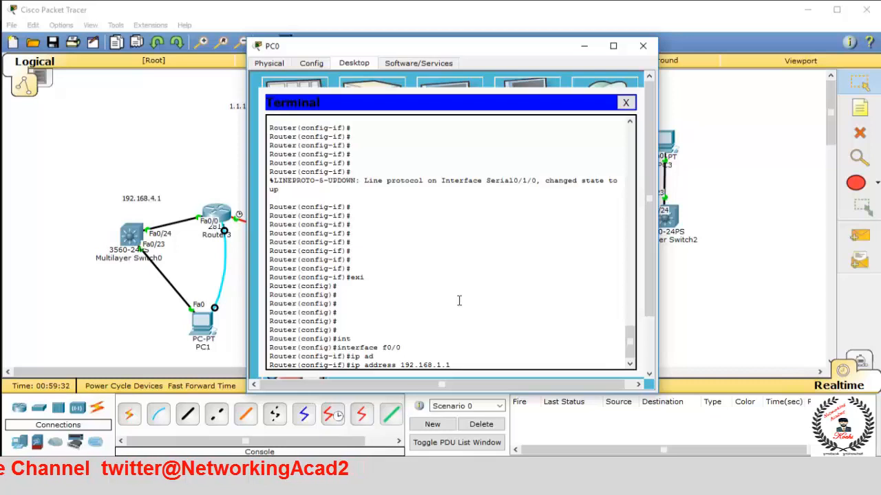
text(255.25)
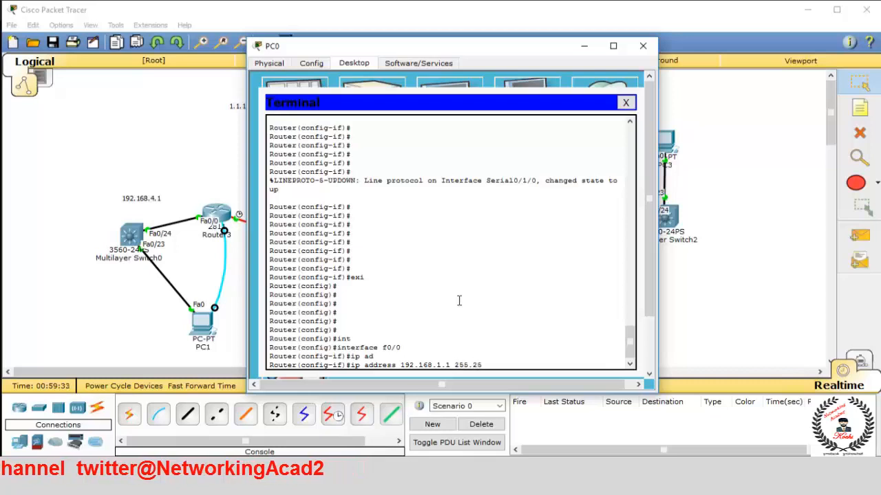
text(5.255.0)
key(Return)
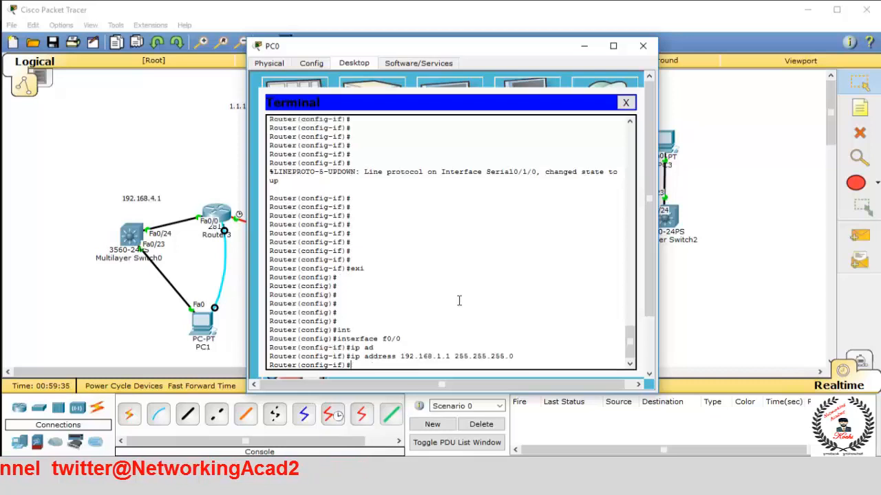
Step: Enable Router0's FastEthernet interface f0/0 with no shutdown
key(Return)
key(Return)
key(Return)
key(Return)
key(Return)
text(no )
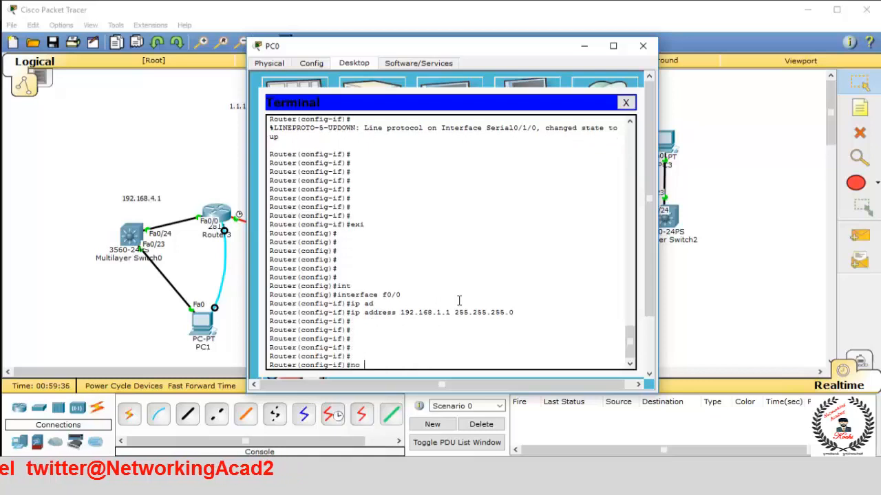
text(sh)
key(Return)
key(Return)
key(Return)
key(Return)
key(Return)
key(Return)
key(Return)
key(Return)
key(Return)
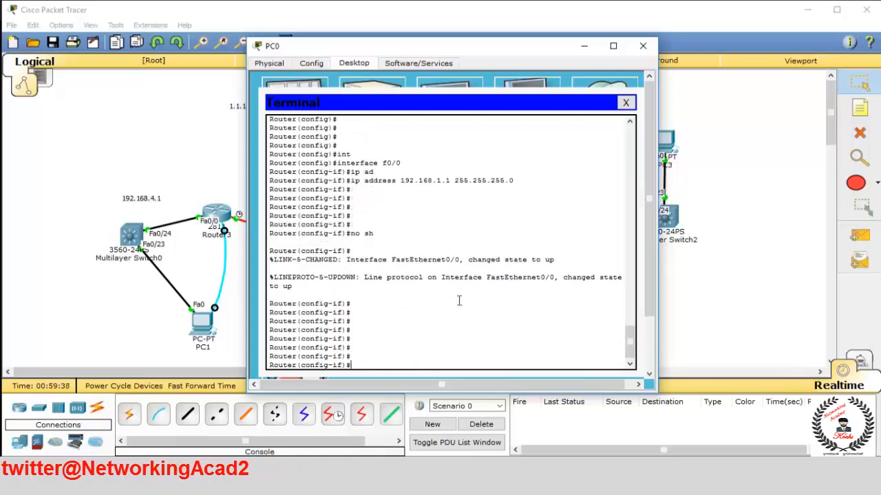
key(Return)
key(Return)
key(Return)
key(Return)
key(Return)
key(Return)
Step: Exit interface configuration on Router0 and return to privileged EXEC mode
text(exit)
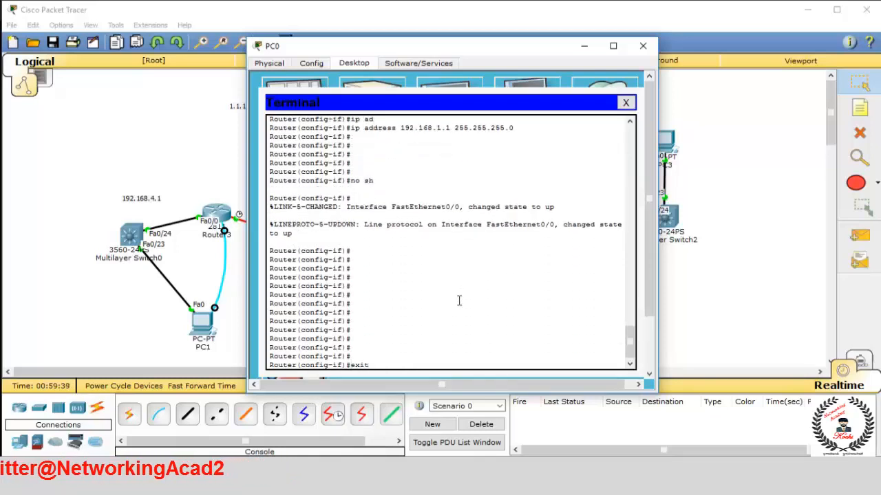
key(Return)
key(Return)
key(Return)
key(Return)
key(Return)
key(Return)
key(Return)
key(Return)
key(Return)
key(Return)
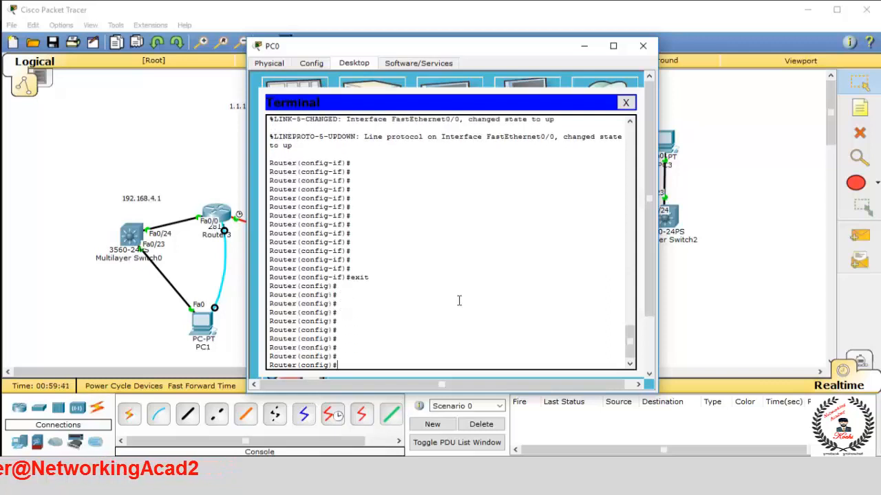
key(Return)
key(Return)
key(Return)
key(Return)
key(Return)
key(Return)
key(Return)
key(Return)
key(Return)
key(Return)
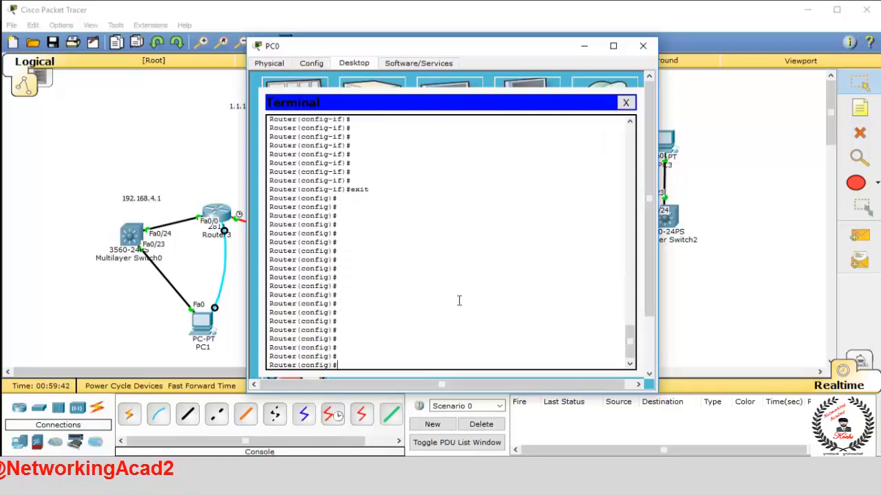
key(ctrl+z)
key(Return)
key(Return)
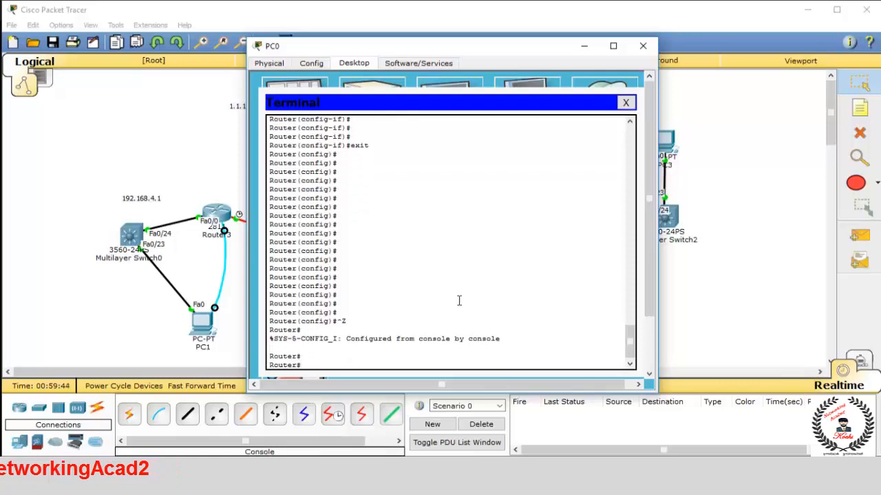
key(Return)
key(Return)
key(Return)
key(Return)
key(Return)
key(Return)
key(Return)
key(Return)
key(Return)
key(Return)
key(Return)
key(Return)
key(Return)
key(Return)
key(Return)
key(Return)
key(Return)
key(Return)
key(Return)
key(Return)
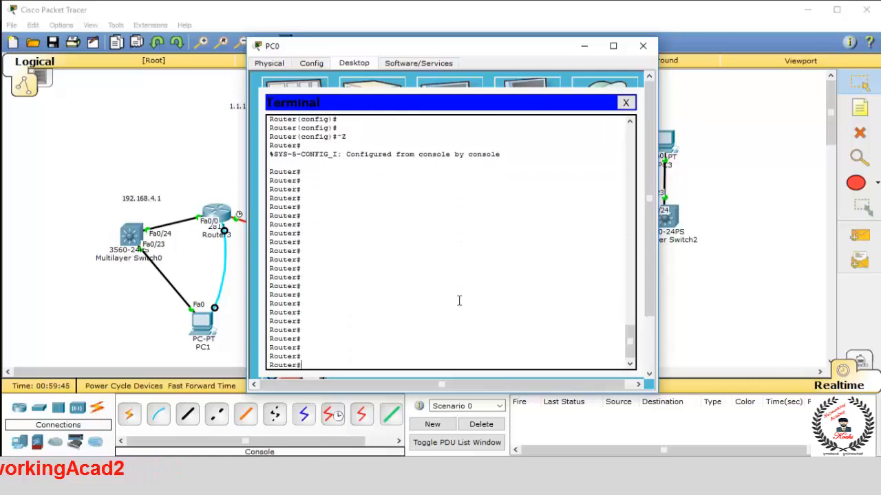
Step: Minimize the PC0 window and examine Router0 and its link status in the topology
click(584, 45)
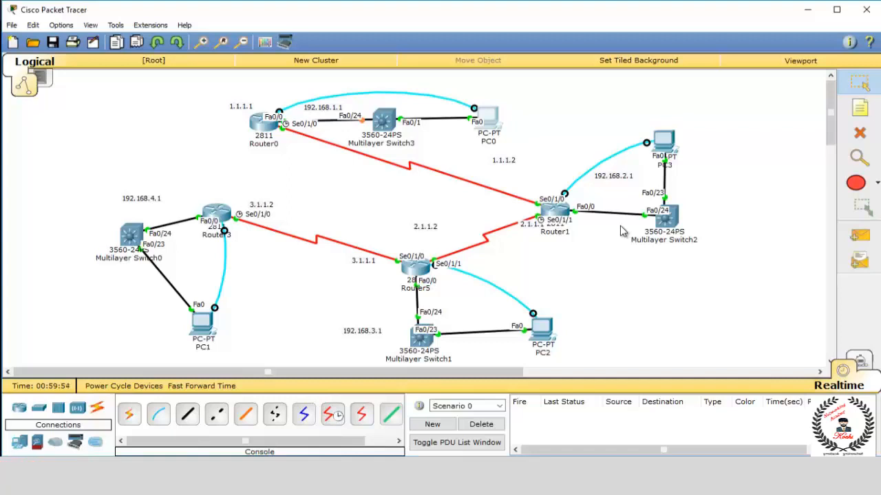
click(257, 127)
click(578, 83)
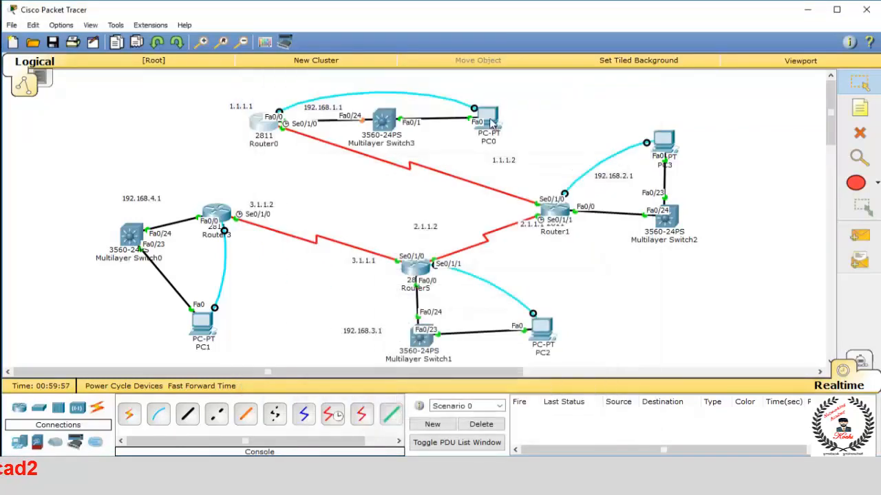
Step: Reopen PC0's terminal, display Router0's IP routing table with sh ip route, and examine the directly connected networks and their interfaces
click(482, 114)
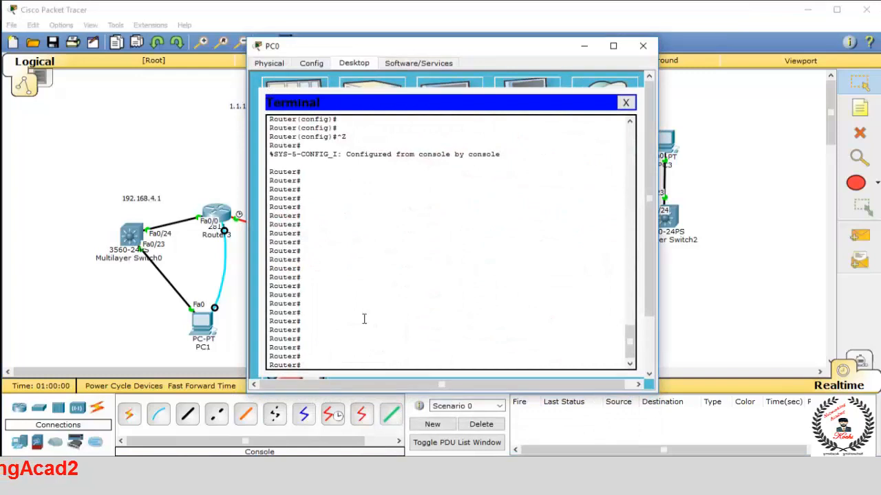
key(Return)
key(Return)
key(Return)
key(Return)
text(s)
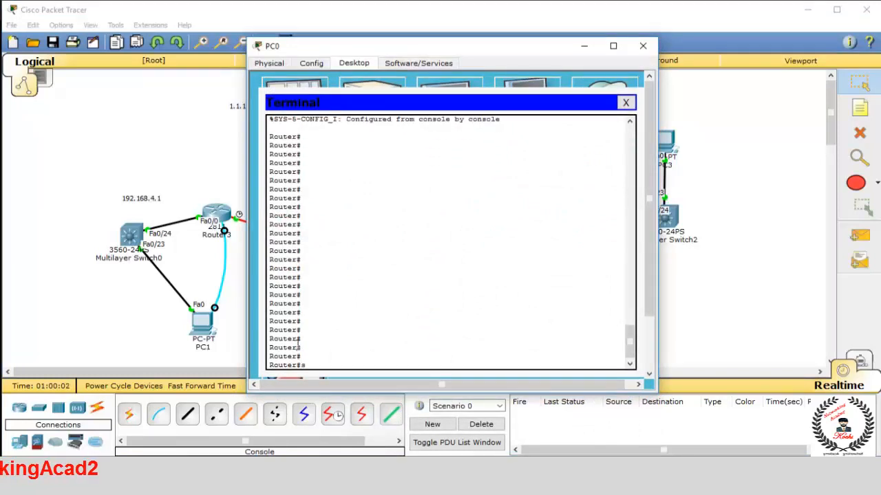
text(h ip rou)
key(Tab)
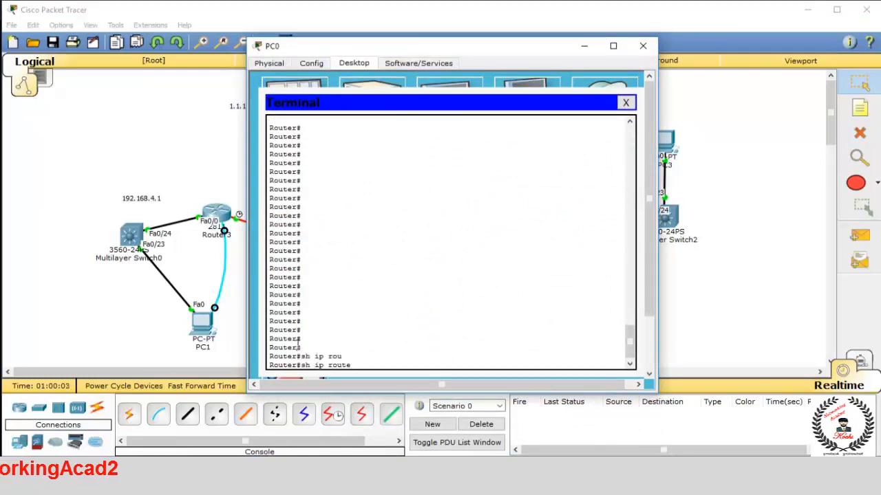
key(Return)
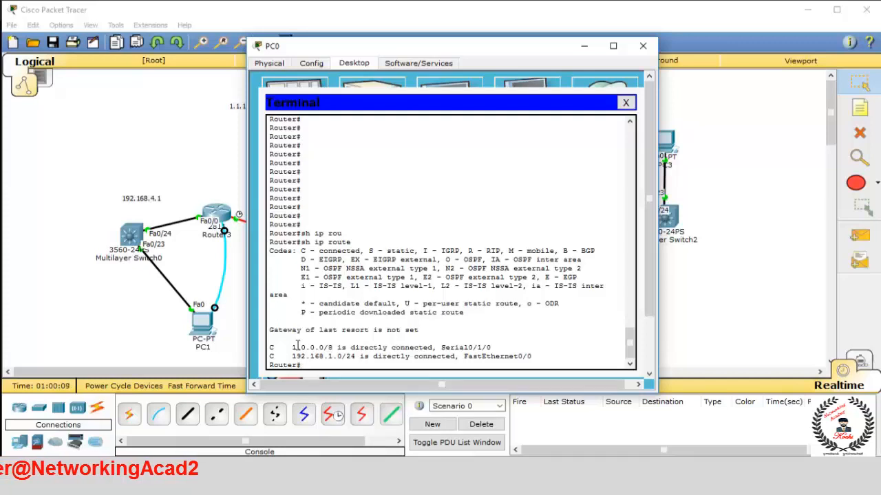
drag(284, 347, 272, 349)
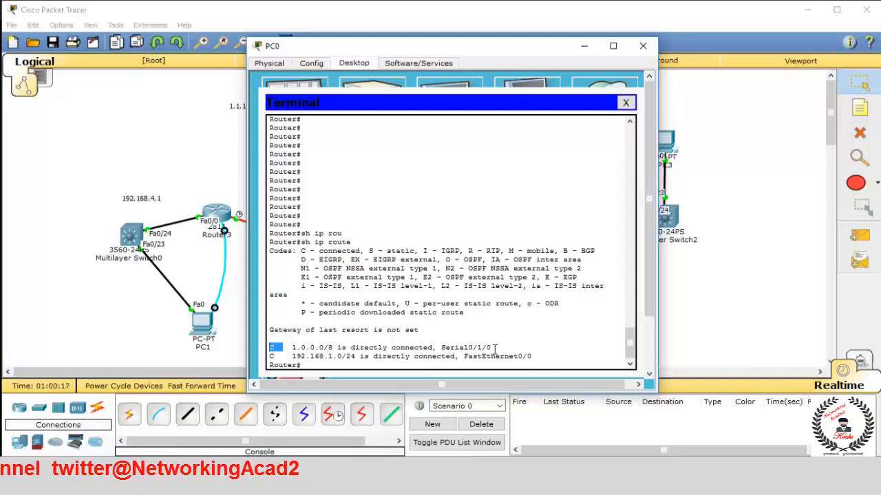
drag(491, 349, 441, 349)
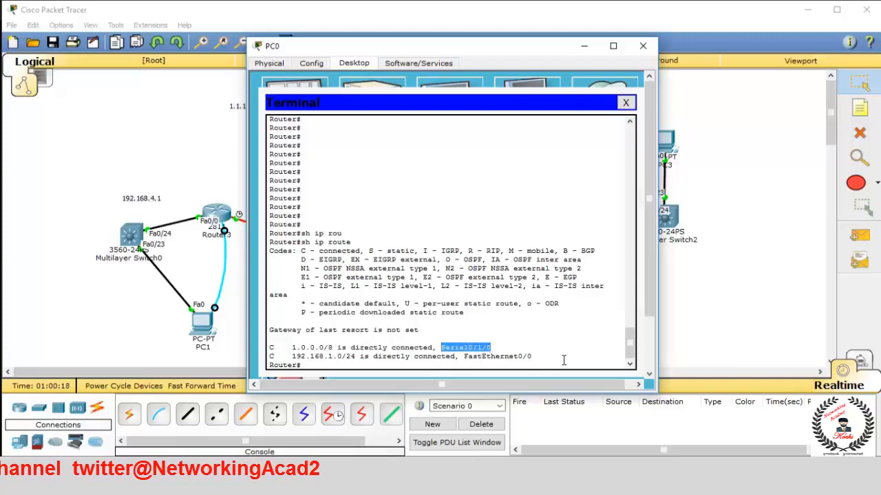
drag(535, 357, 466, 357)
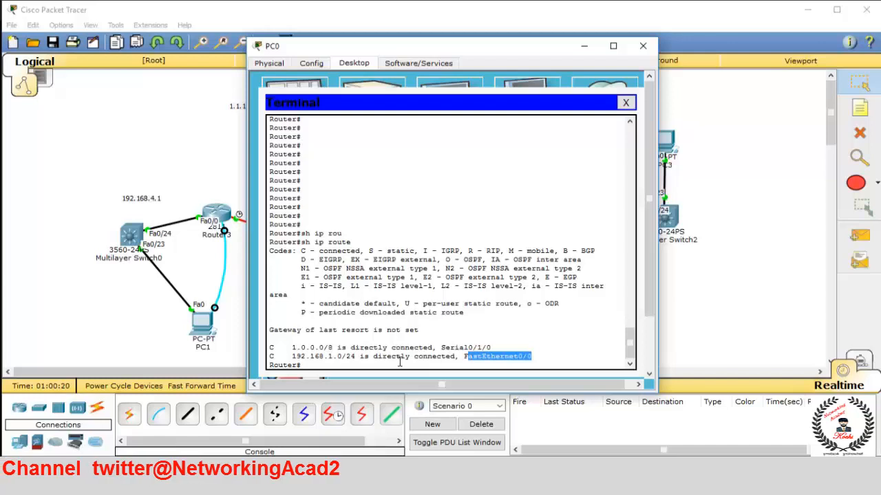
drag(342, 357, 298, 363)
click(299, 358)
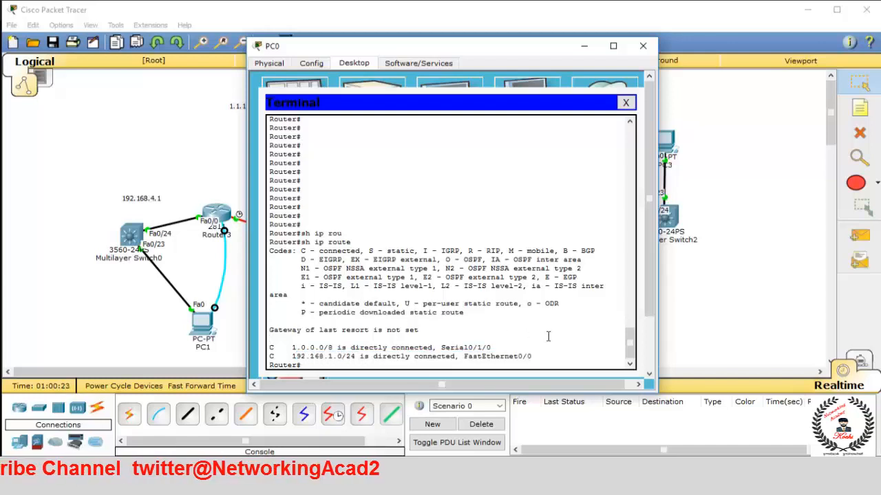
Step: Display Router0's interface summary with sh ip int br and examine the addresses and status of FastEthernet0/0 and Serial0/1/0
key(Return)
key(Return)
key(Return)
key(Return)
key(Return)
key(Return)
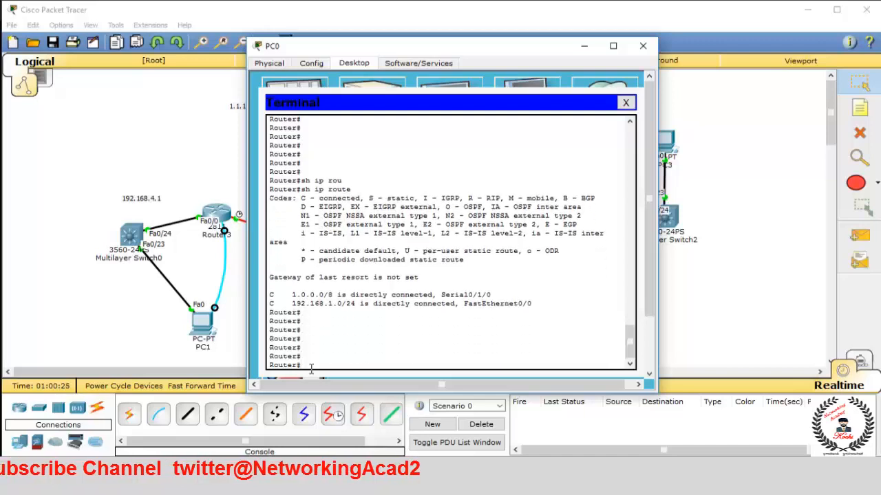
text(sh)
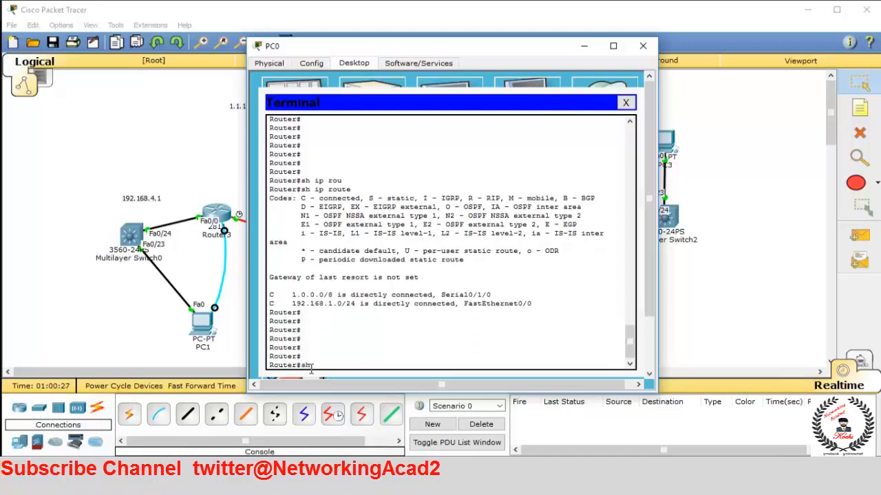
text( ip int)
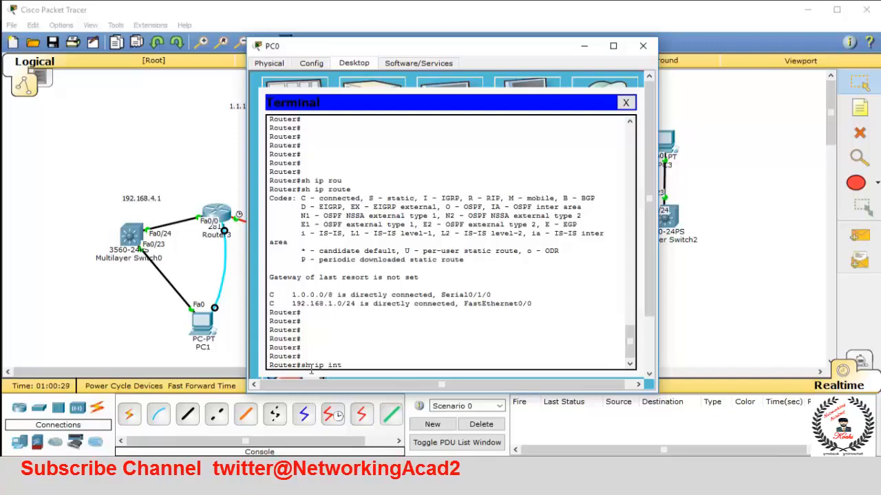
text( br)
key(Return)
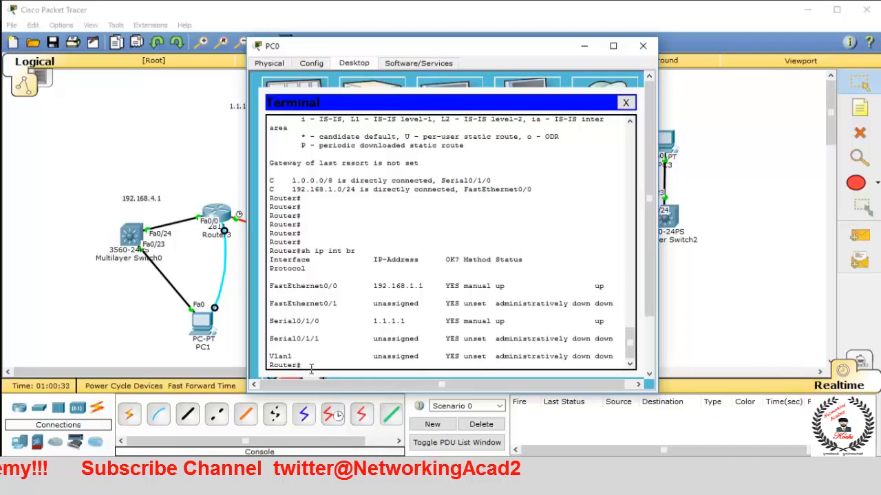
drag(337, 286, 273, 288)
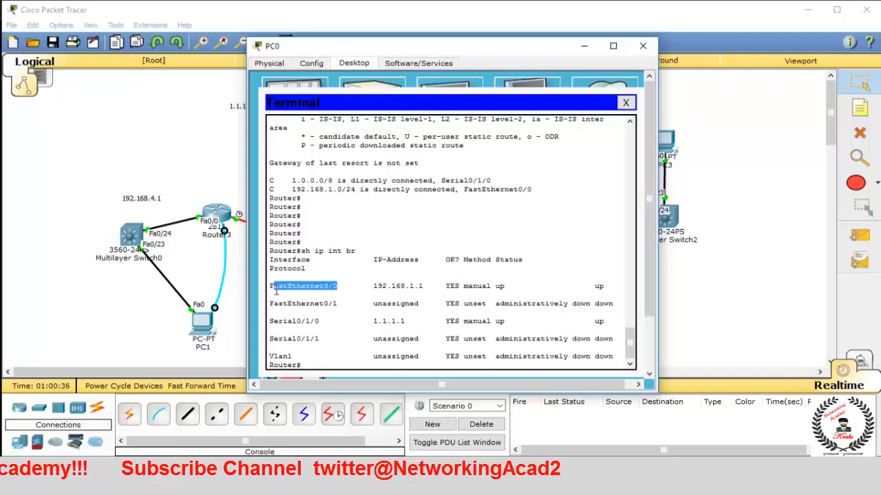
click(278, 288)
drag(371, 286, 423, 314)
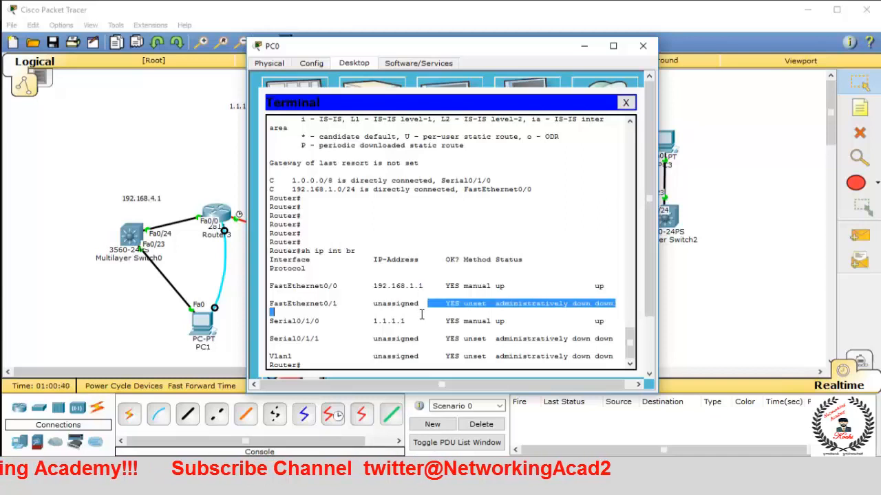
click(351, 329)
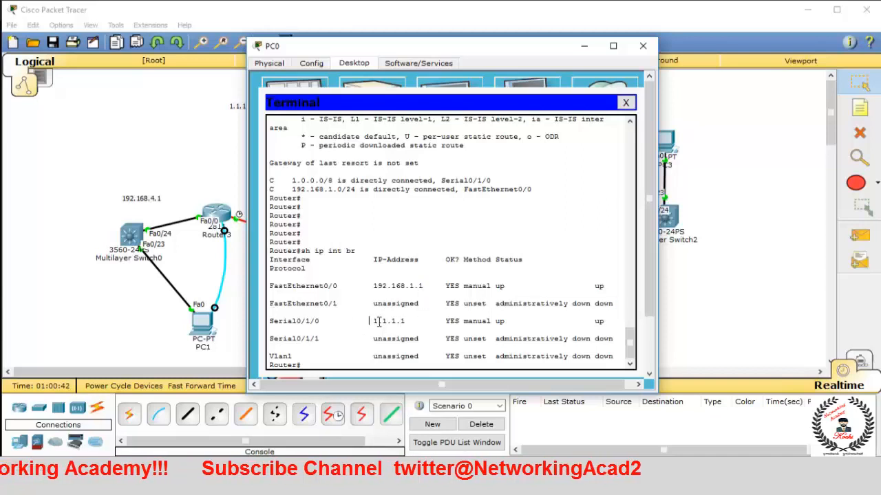
drag(370, 321, 414, 325)
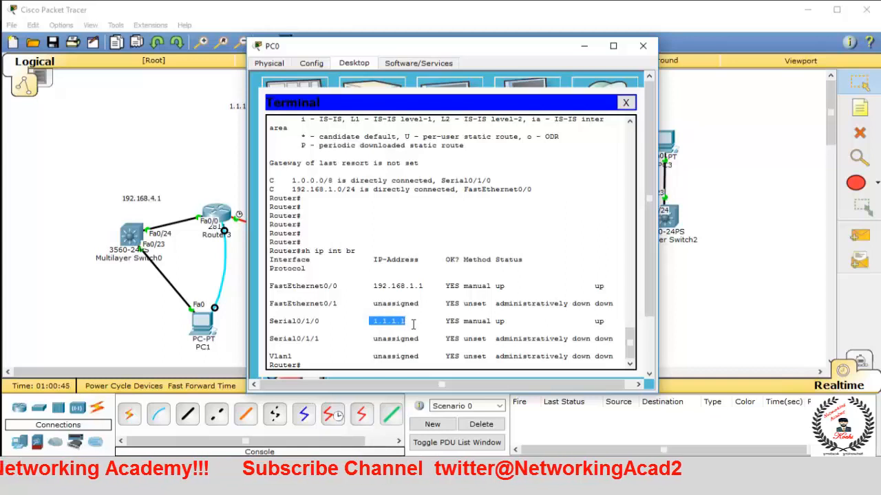
Step: Examine the status and protocol columns of FastEthernet0/0 and Serial0/1/0 on Router0, and return to the topology
double_click(499, 287)
double_click(500, 321)
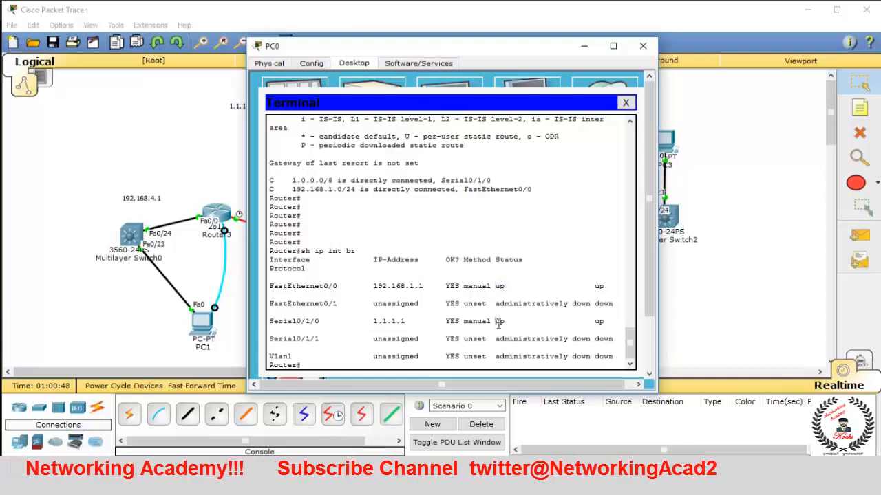
double_click(598, 286)
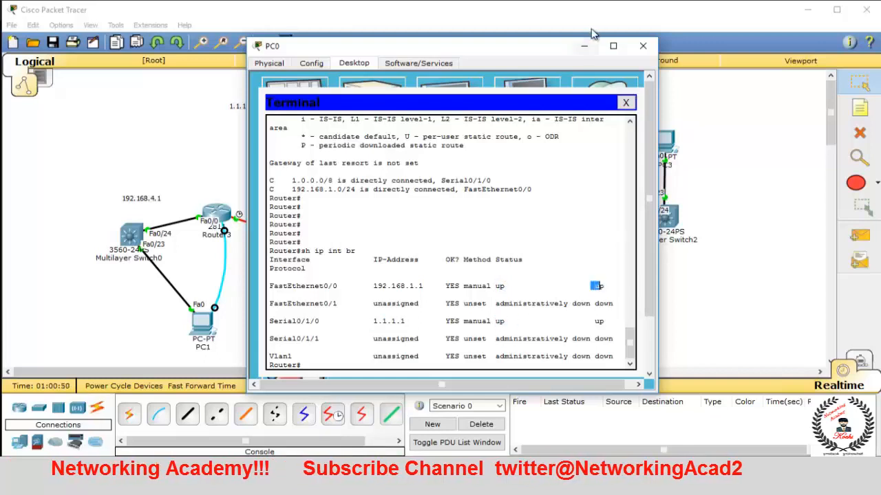
click(692, 304)
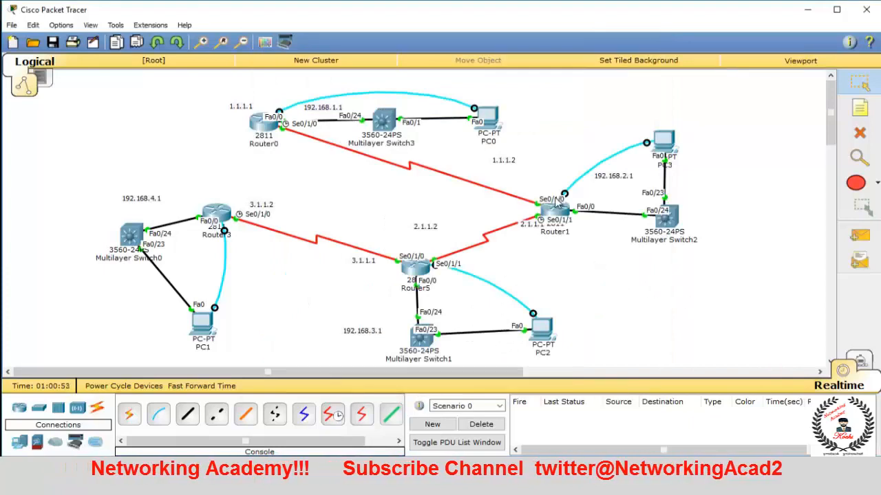
Step: Open Router1's command line and enter privileged EXEC mode with en
click(554, 209)
key(Return)
key(Return)
key(Return)
key(Return)
key(Return)
key(Return)
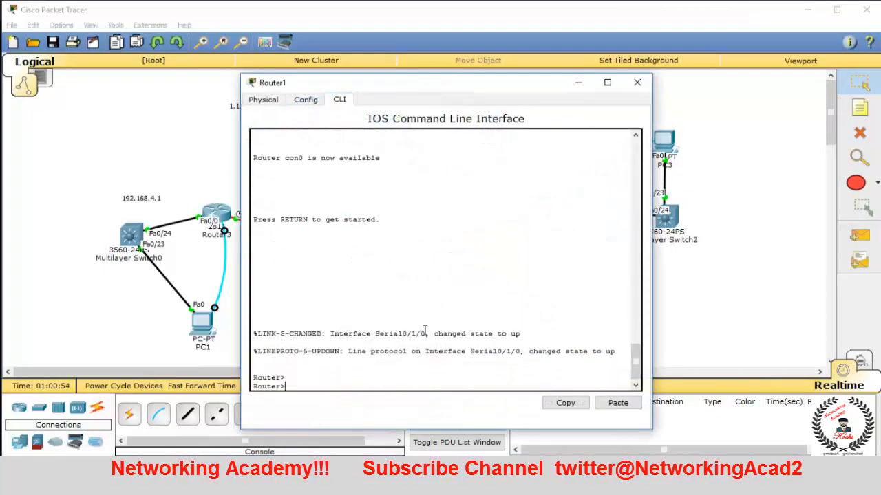
text(en)
key(Return)
key(Return)
key(Return)
key(Return)
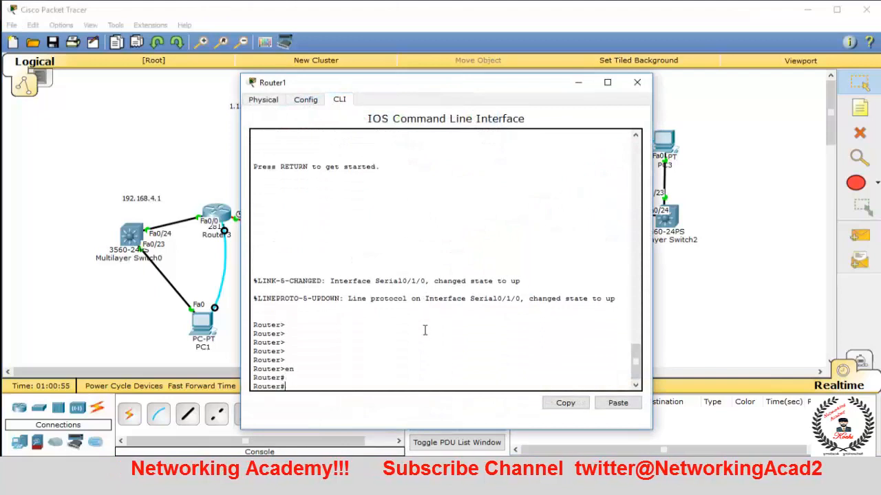
Step: Display Router1's IP routing table with sh ip route and examine its directly connected networks
text(sh i)
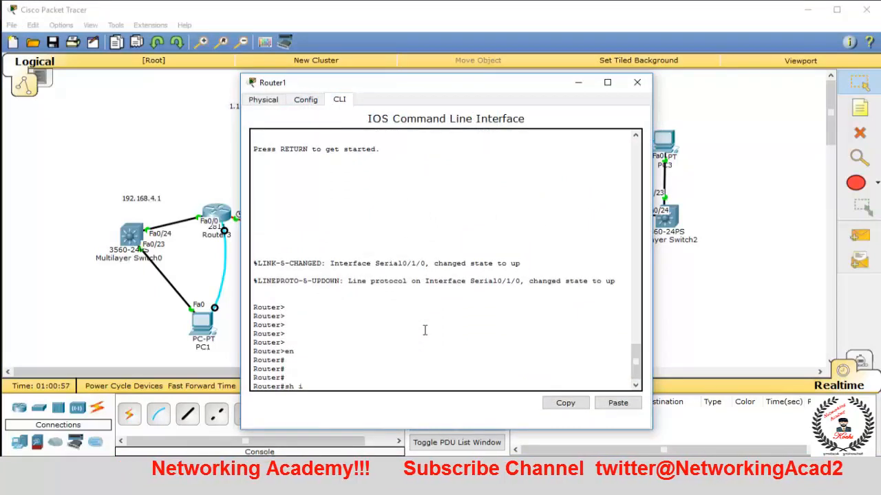
text(p rou)
key(Tab)
key(Return)
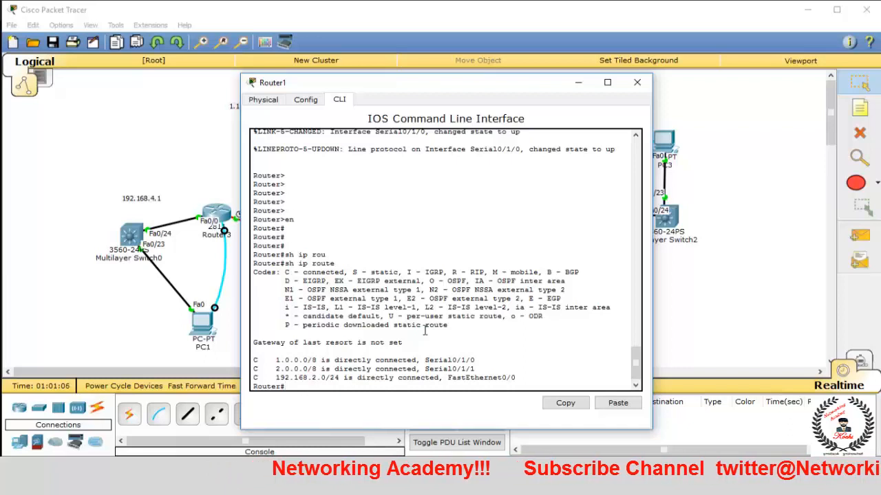
Step: Display Router1's interface summary with sh ip int br, examine the Serial0/1/0 and Serial0/1/1 addresses, and return to the topology
key(Return)
key(Return)
key(Return)
text(sh)
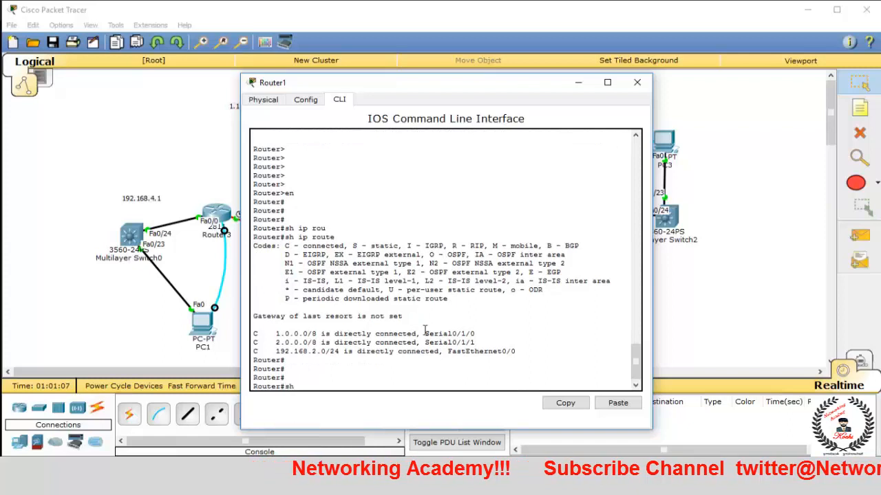
text( ip int br)
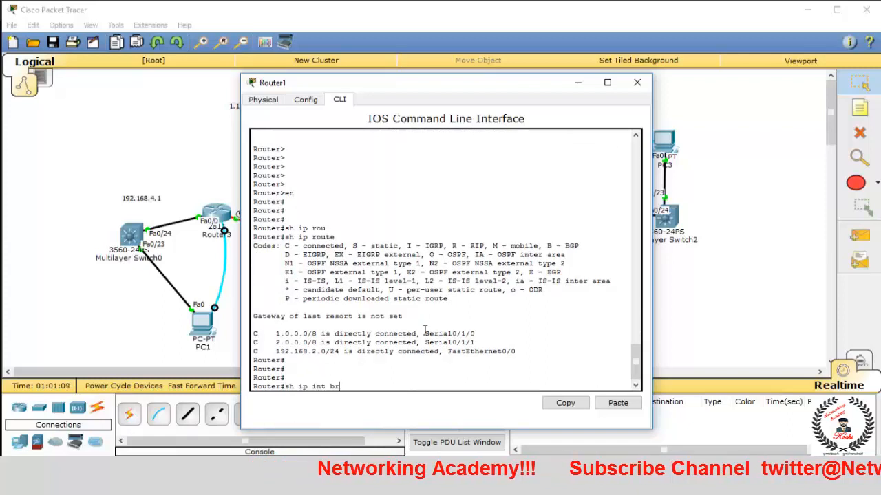
key(Return)
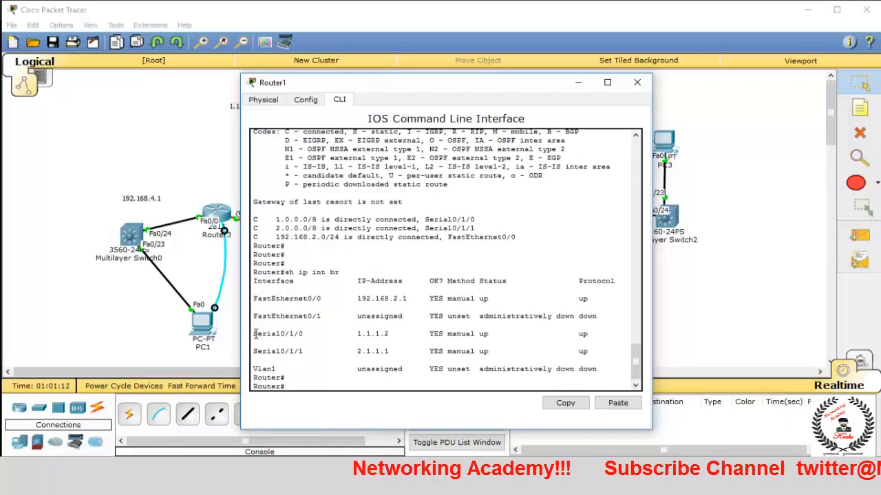
drag(262, 334, 298, 351)
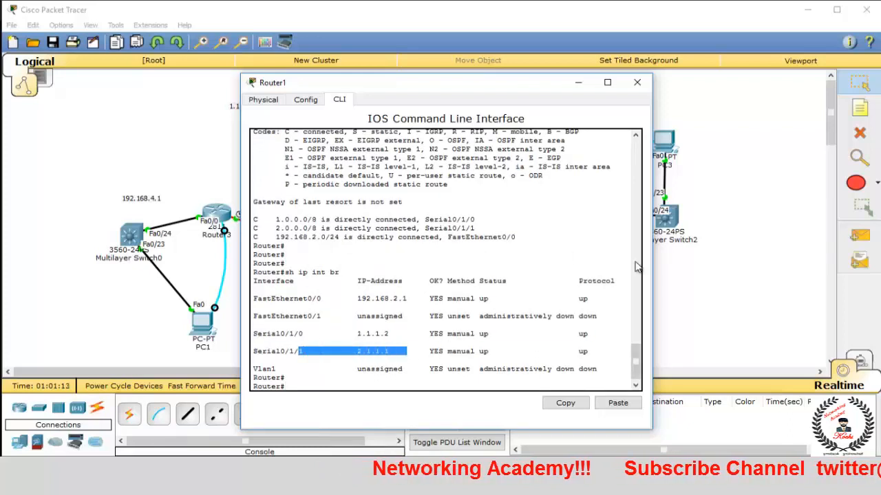
click(669, 299)
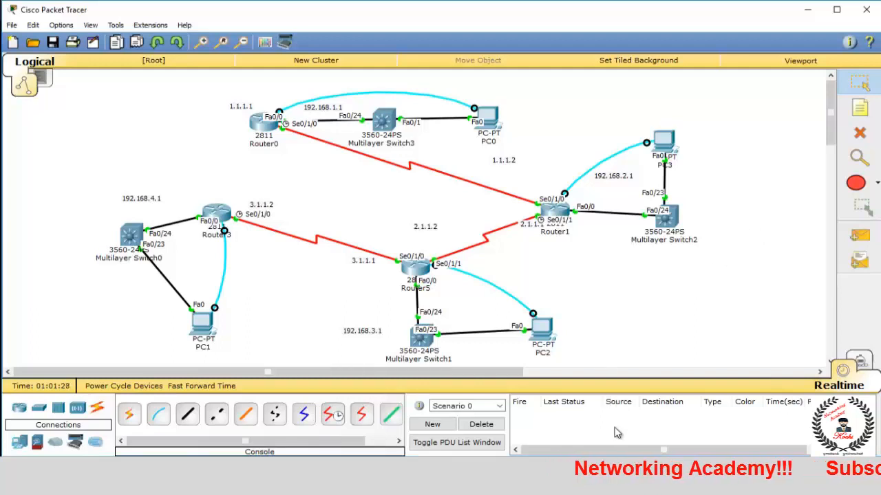
mouse_move(618, 454)
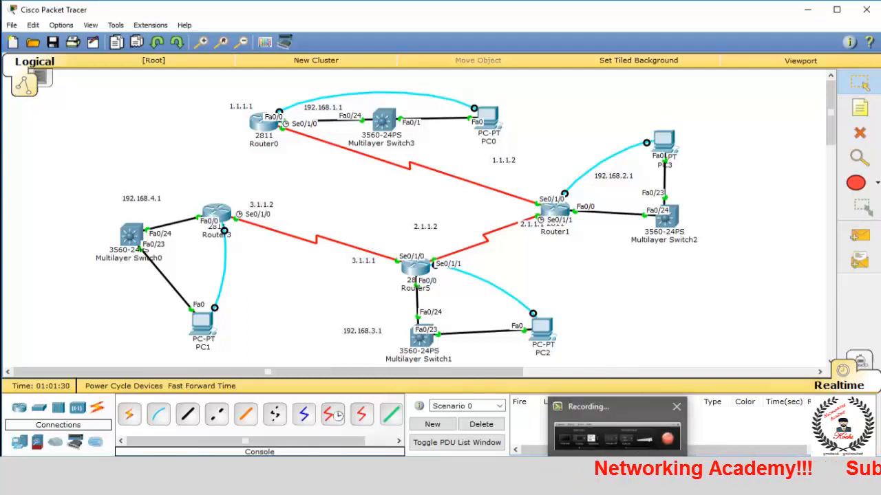
click(617, 430)
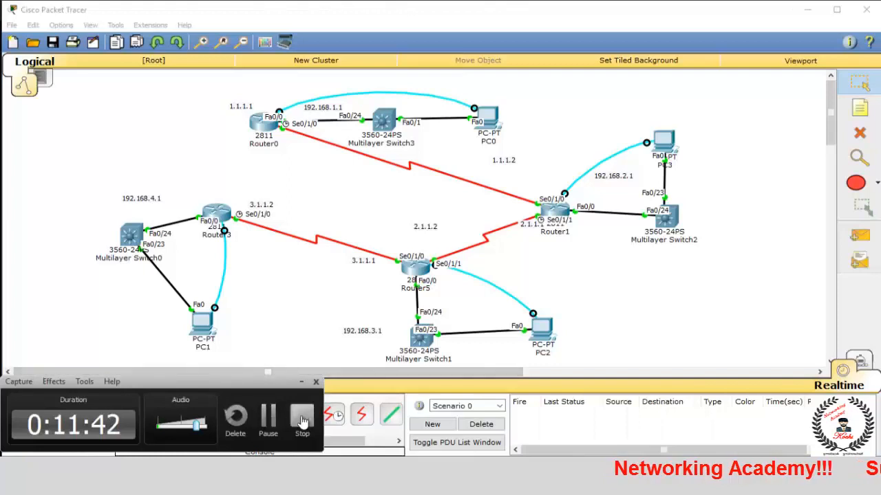
click(301, 419)
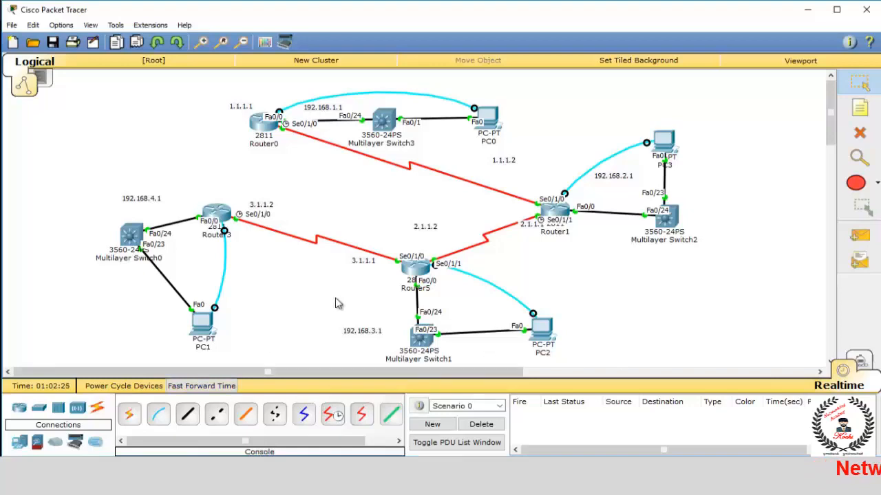
Step: Open Router0's command line and enter global configuration mode with config t
click(264, 124)
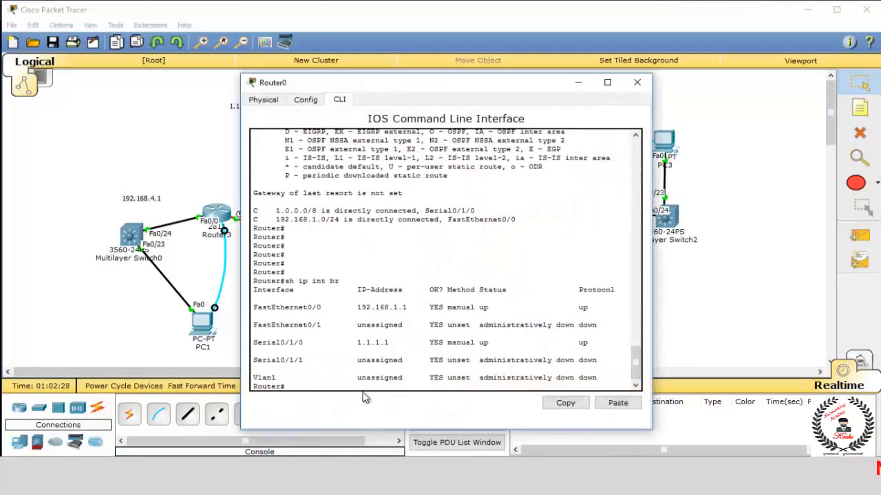
key(Return)
key(Return)
key(Return)
key(Return)
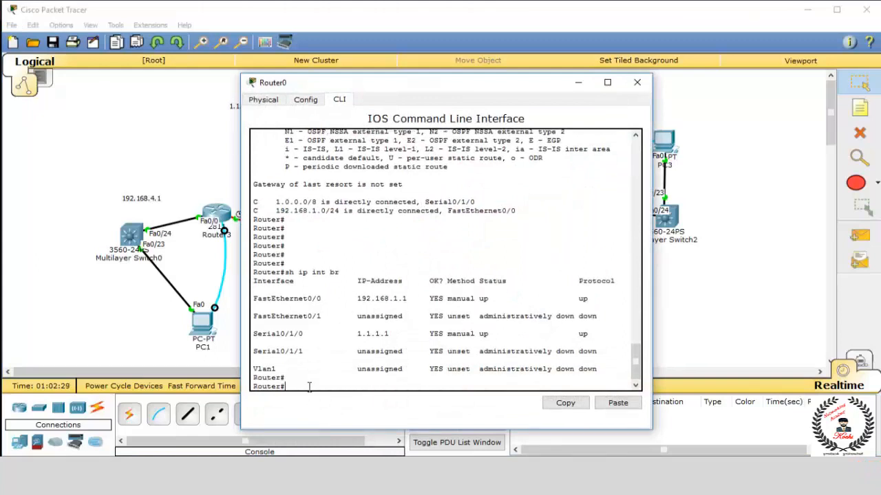
key(Return)
key(Return)
key(Return)
key(Return)
key(Return)
key(Return)
text(co)
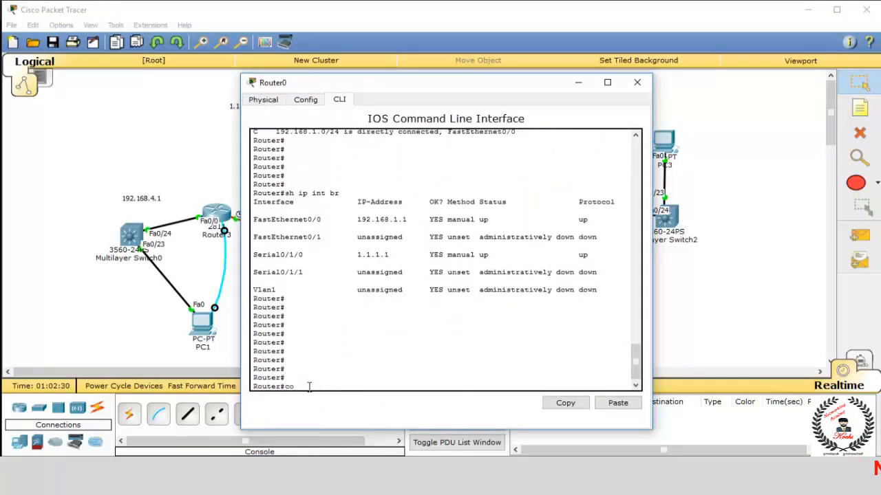
text(nfig t)
key(Return)
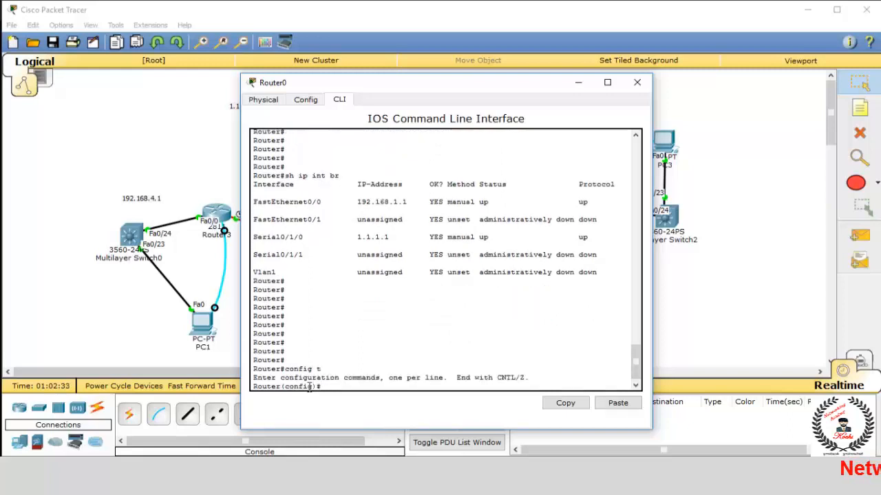
key(Return)
key(Return)
key(Return)
key(Return)
key(Return)
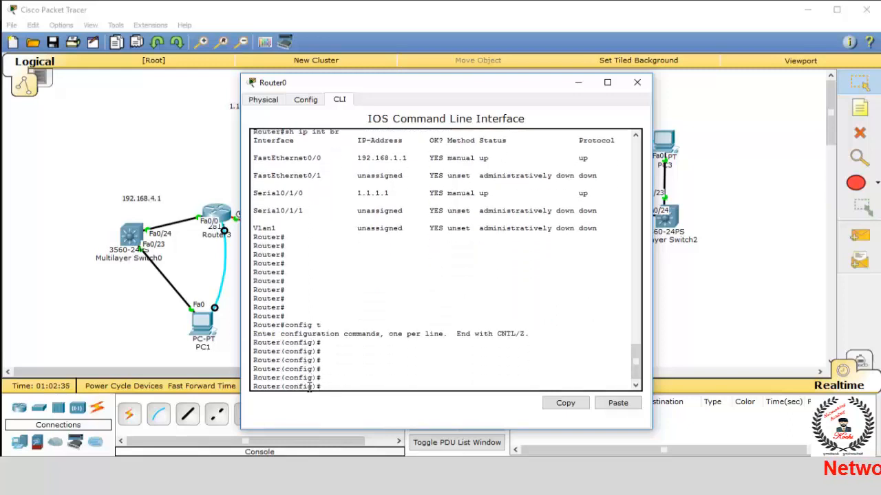
key(Return)
key(Return)
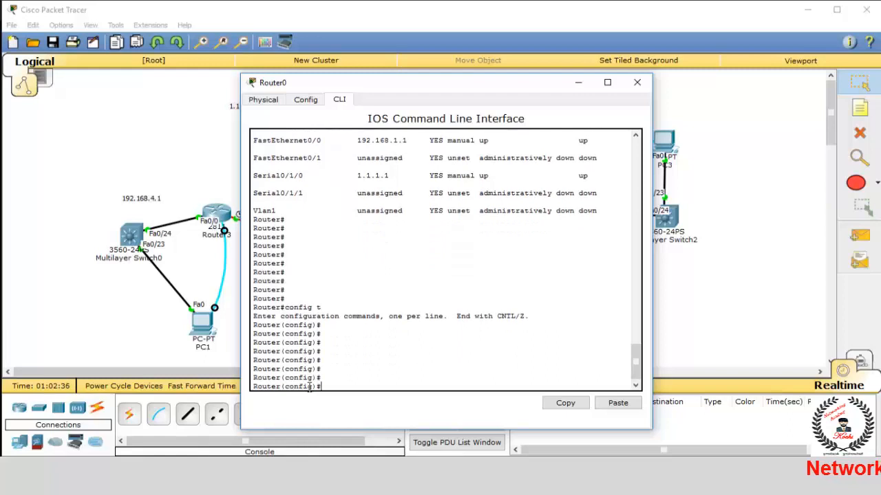
Step: List the routing protocols available for the router command on Router0 using the built-in help
text(rou)
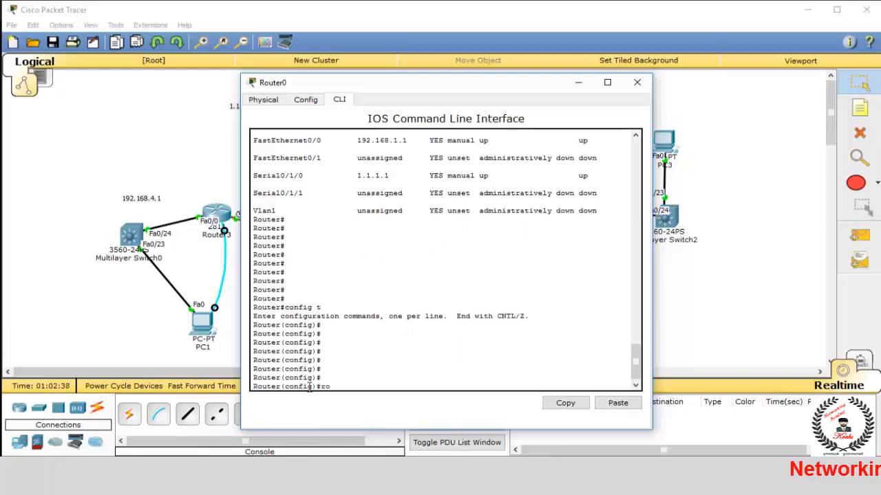
key(Tab)
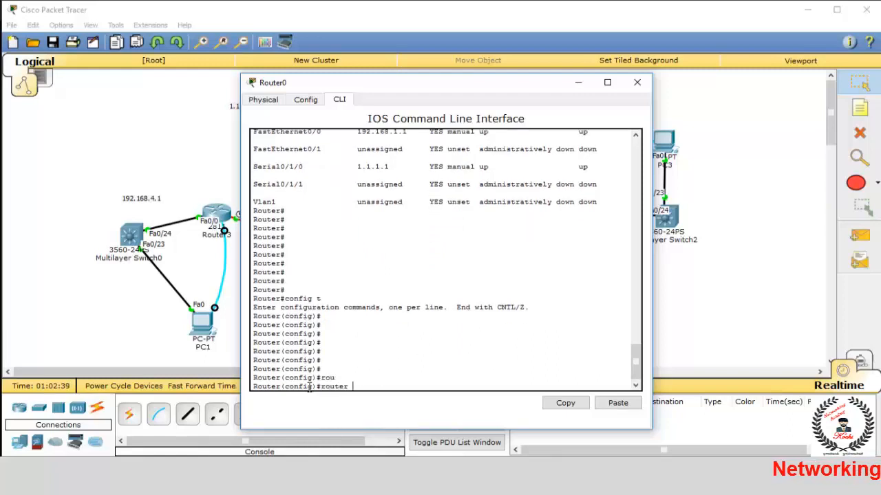
text(?)
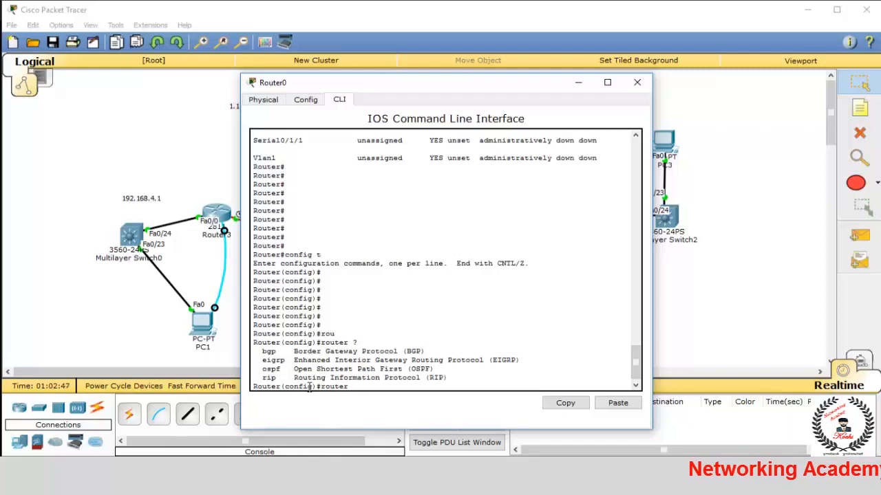
Step: Specify OSPF with process ID 1 for Router0's router command, consulting the built-in help for the process ID options
text(o)
key(Tab)
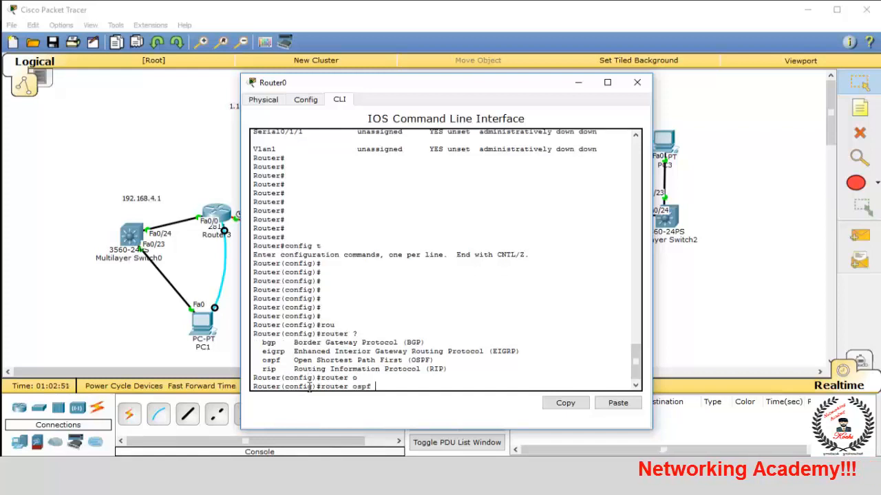
text(?)
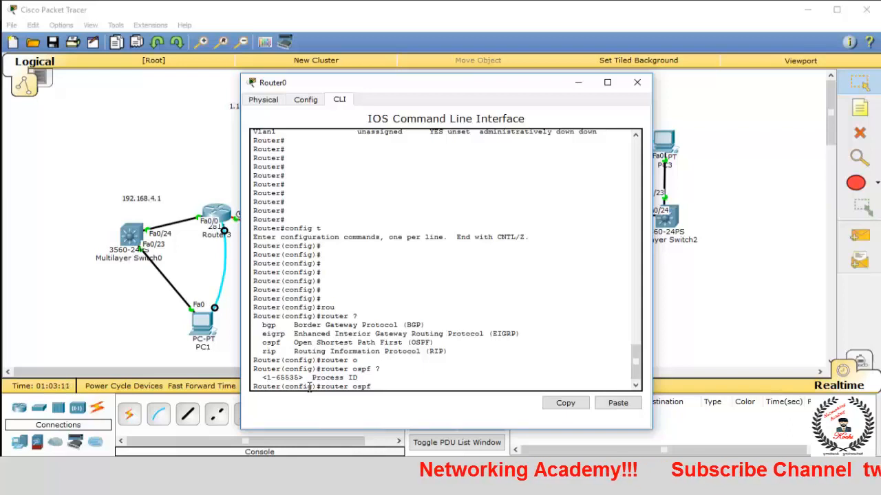
text(1?)
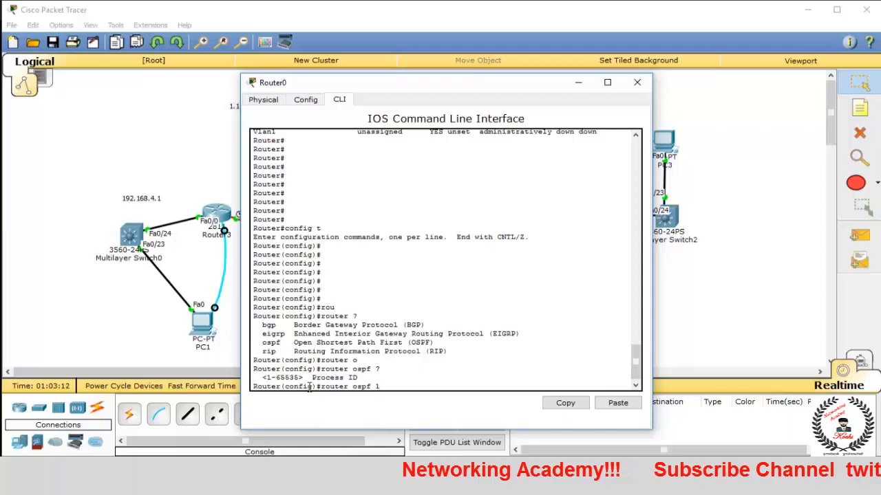
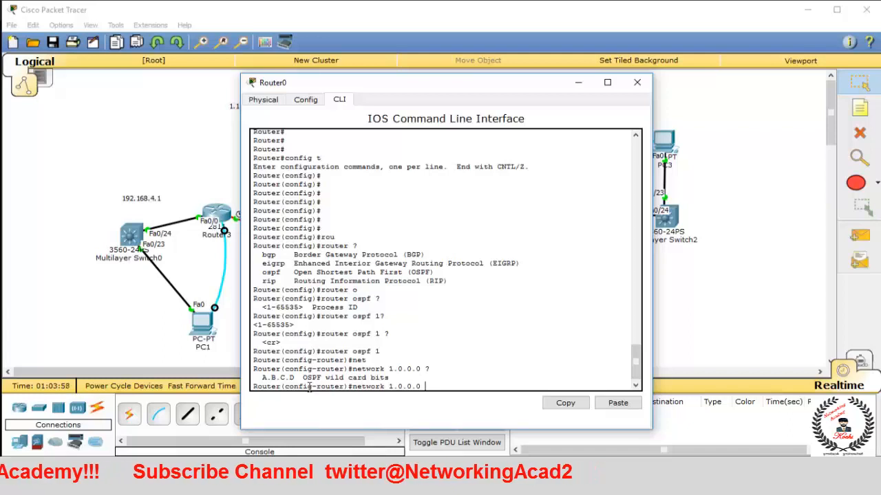
Step: Add wildcard mask 0.255.255.255 to Router0's network 1.0.0.0 command and consult the built-in help for the following parameter
text(0)
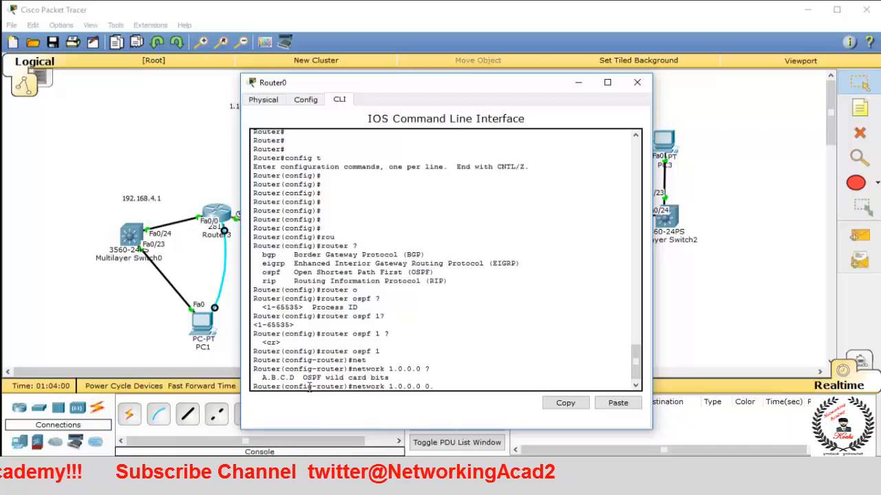
text(.255.255.2)
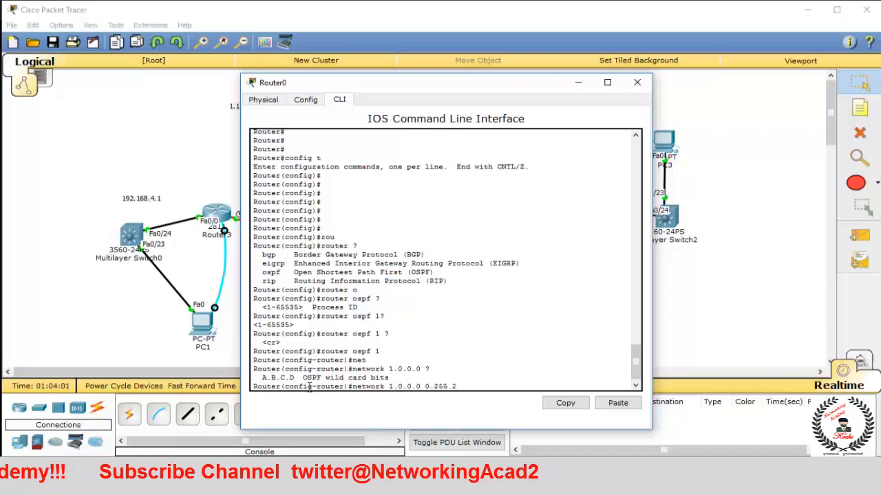
text(55.255)
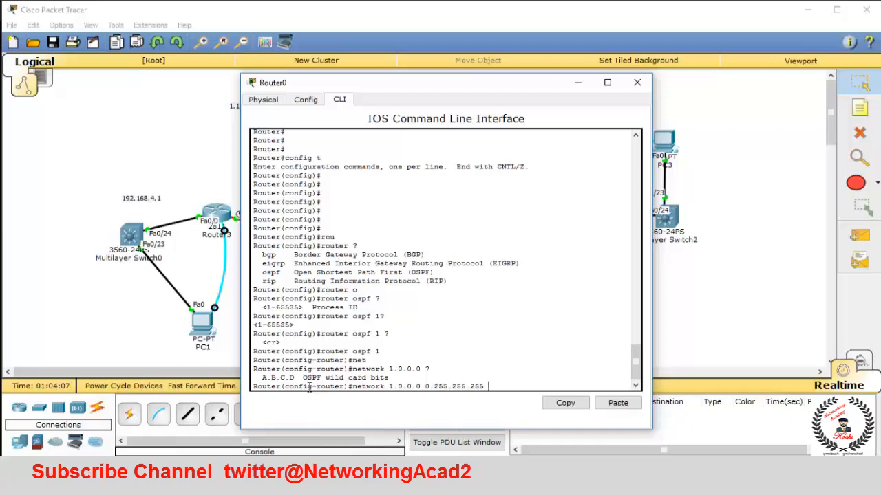
text( ?)
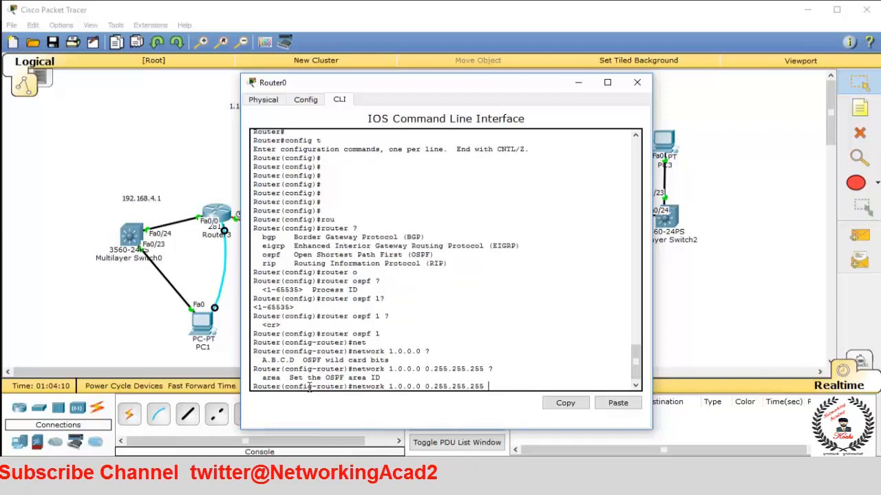
Step: Complete Router0's OSPF statement for network 1.0.0.0 with area 0, consulting the built-in help for area IDs, and run it
text(a)
key(Tab)
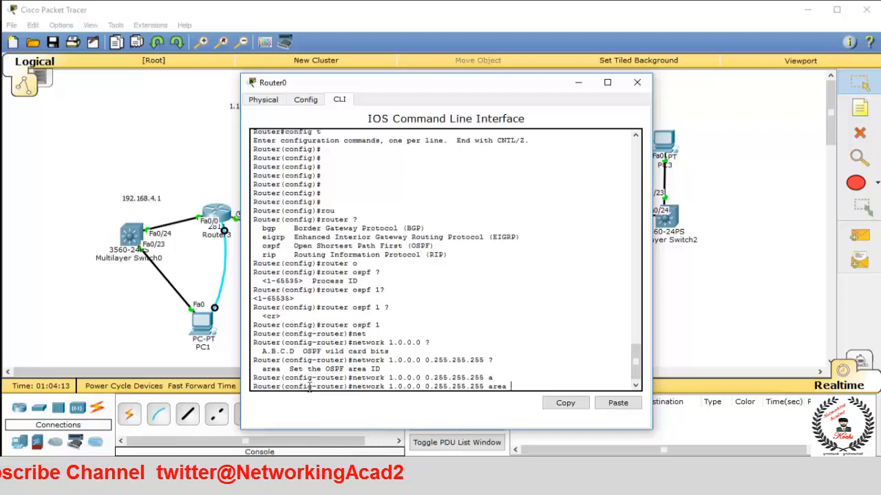
text(?)
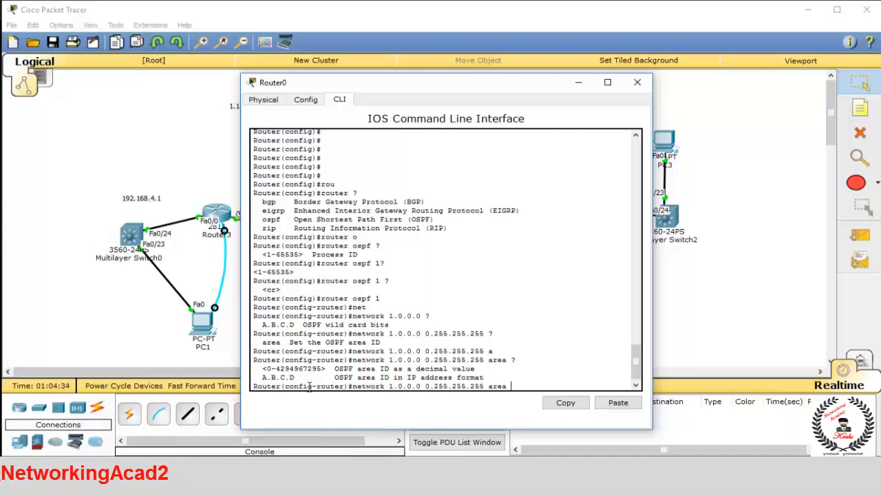
text(0)
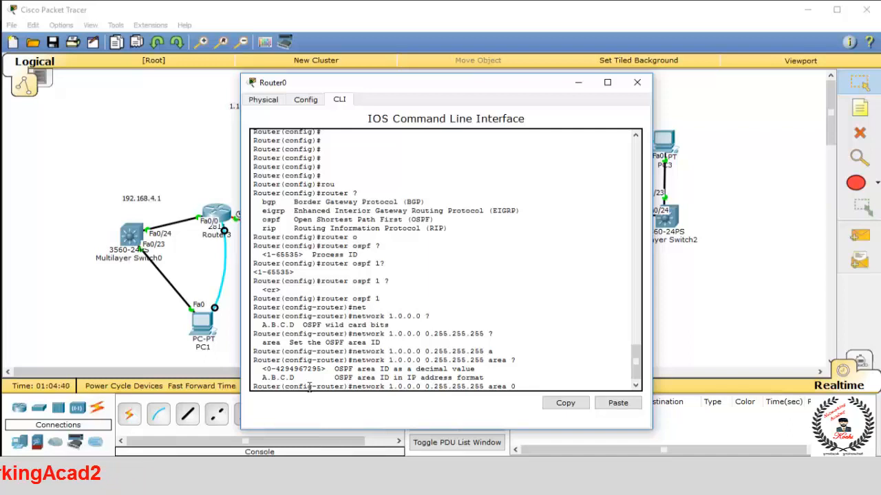
text(?)
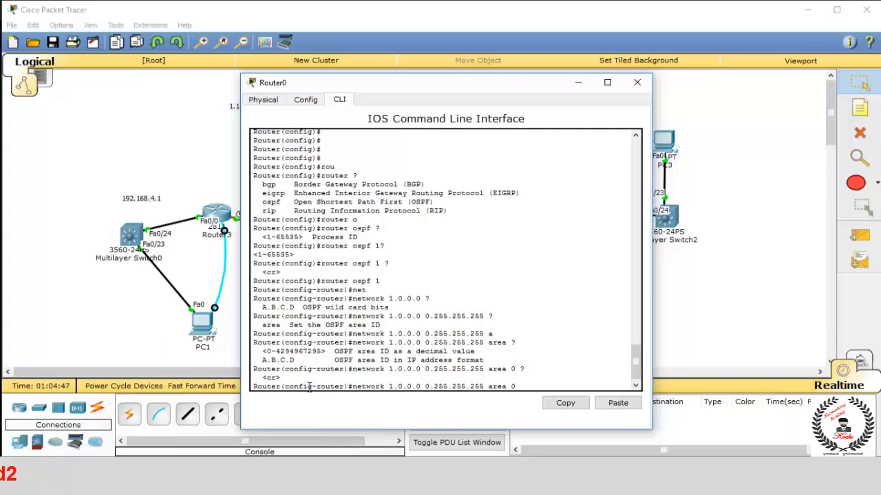
key(Return)
key(Return)
key(Return)
key(Return)
key(Return)
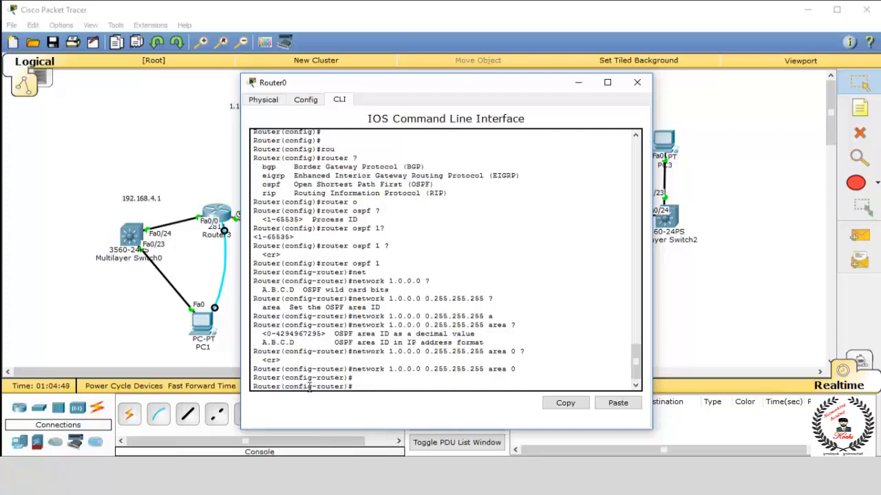
Step: Advertise network 192.168.1.0 with wildcard mask 0.0.0.255 in OSPF area 0 on Router0
text(net)
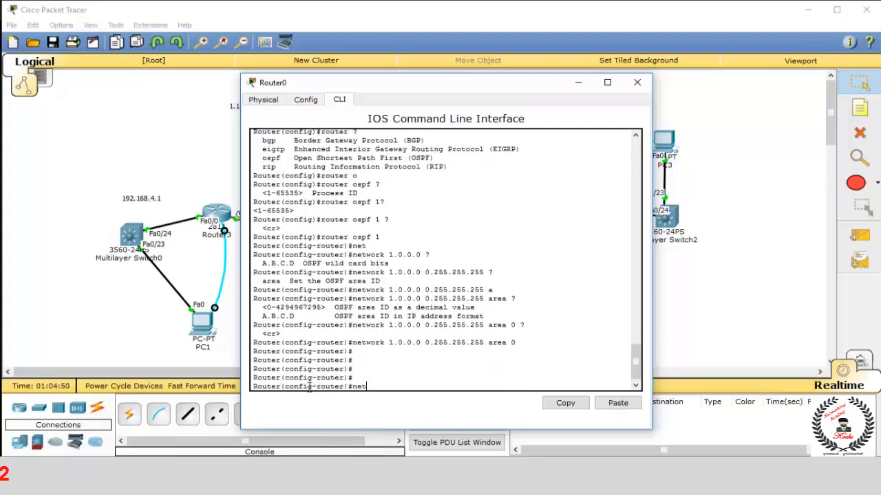
key(Tab)
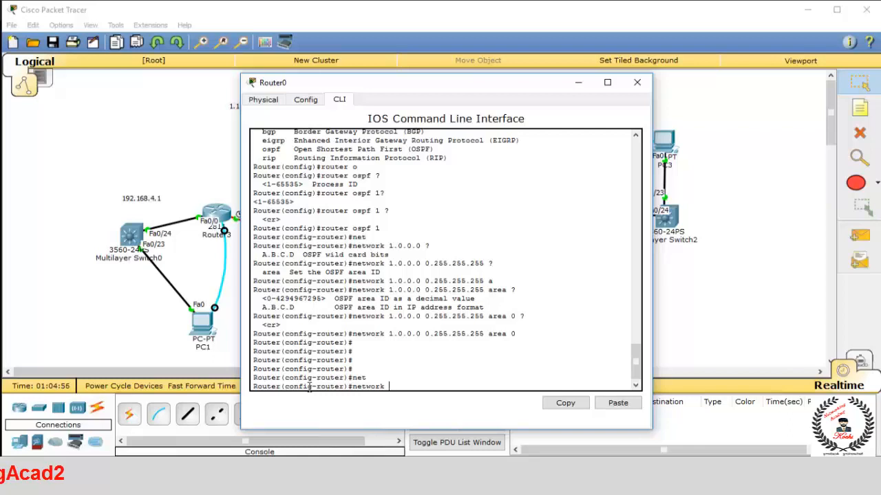
text(192.1)
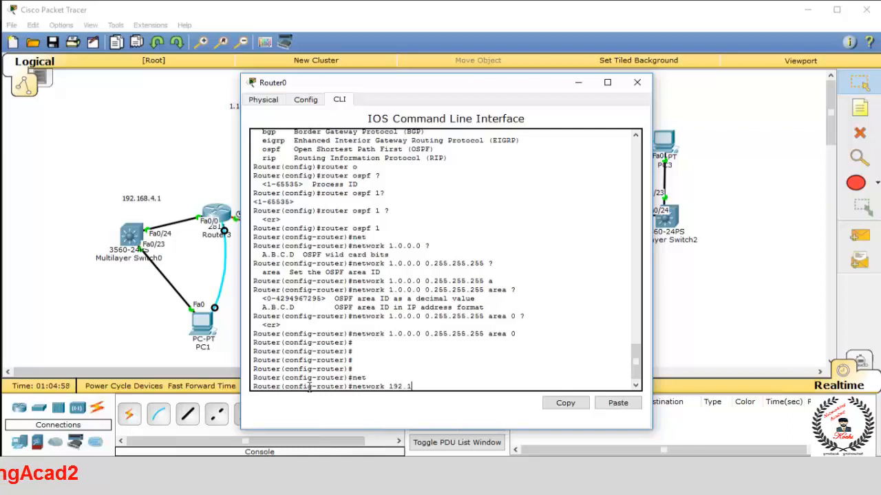
text(68.1)
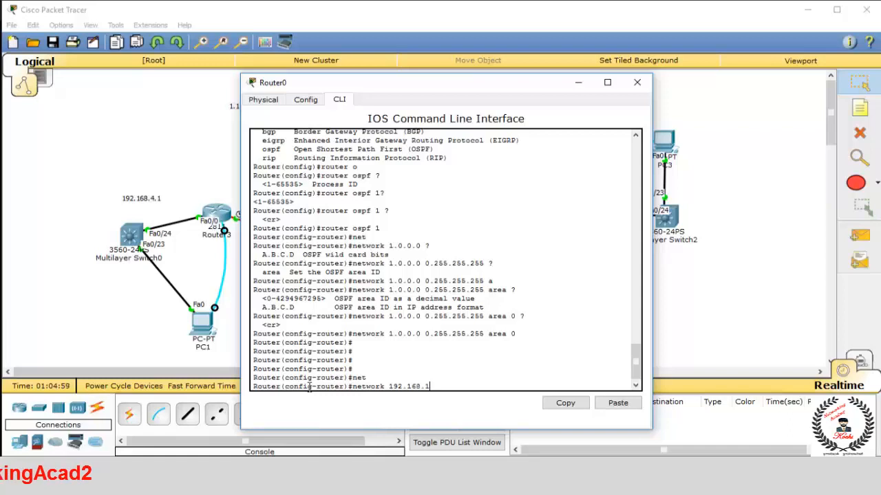
text(.0 )
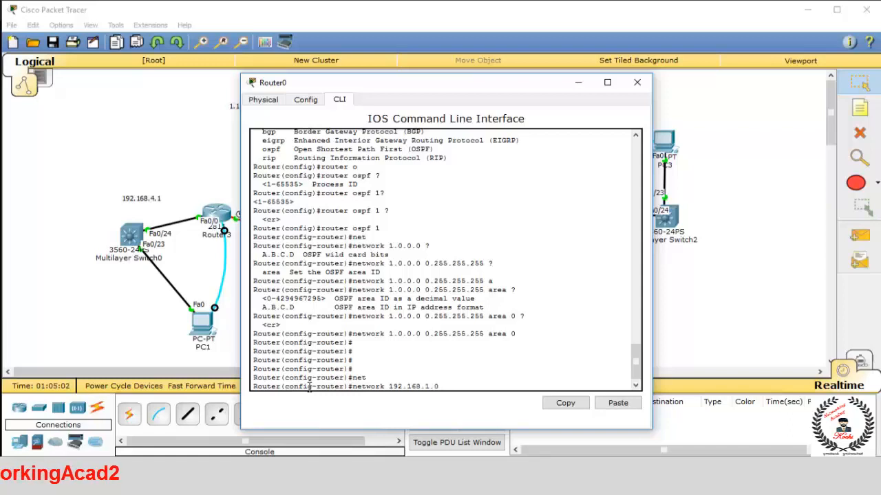
text(0)
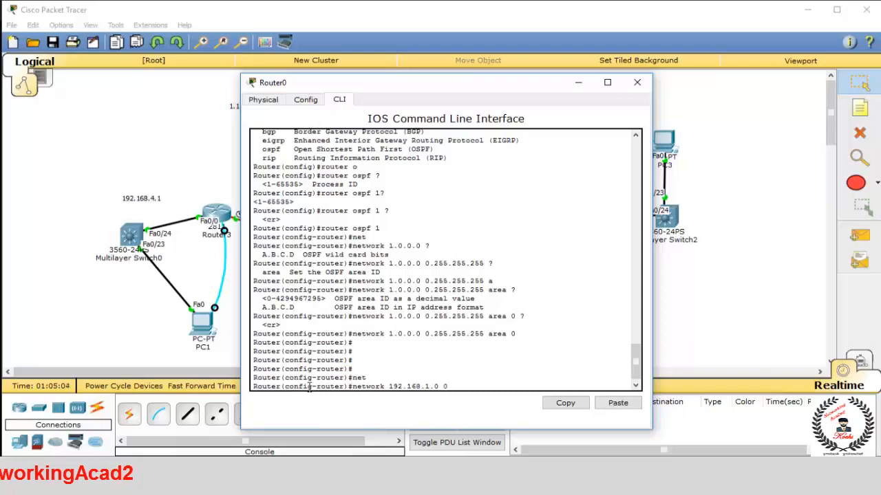
text(.0.0.)
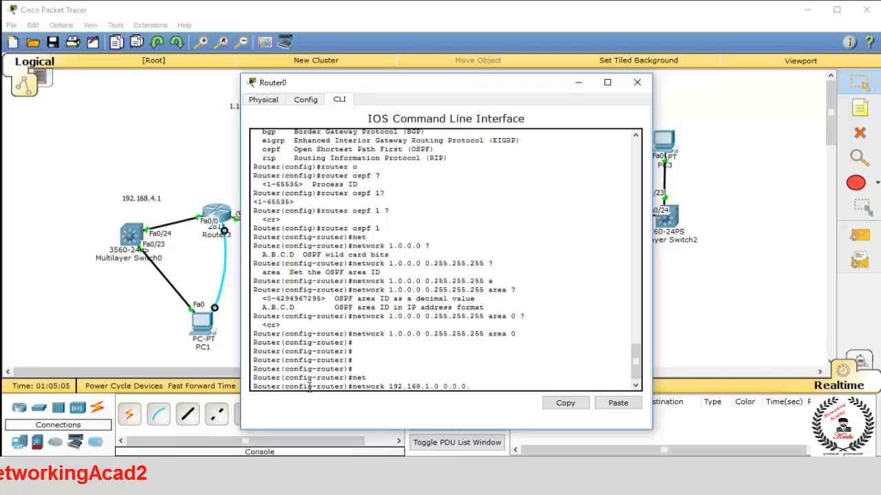
text(255 )
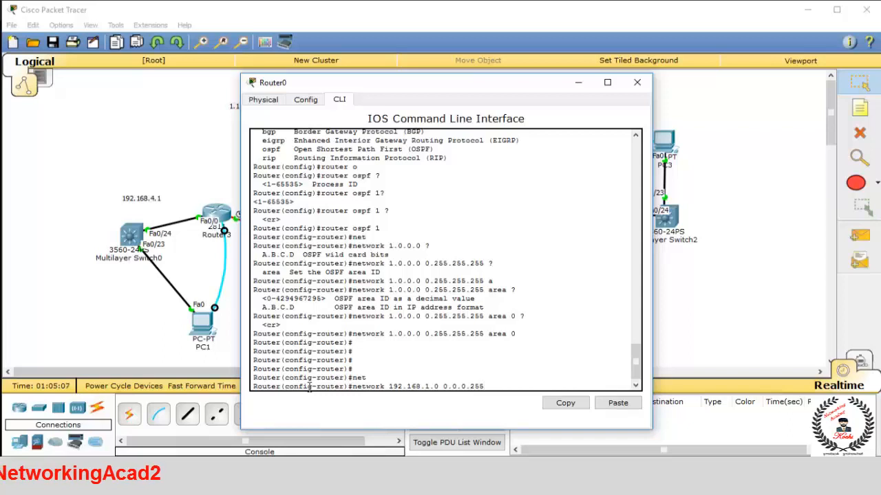
text(a)
key(Tab)
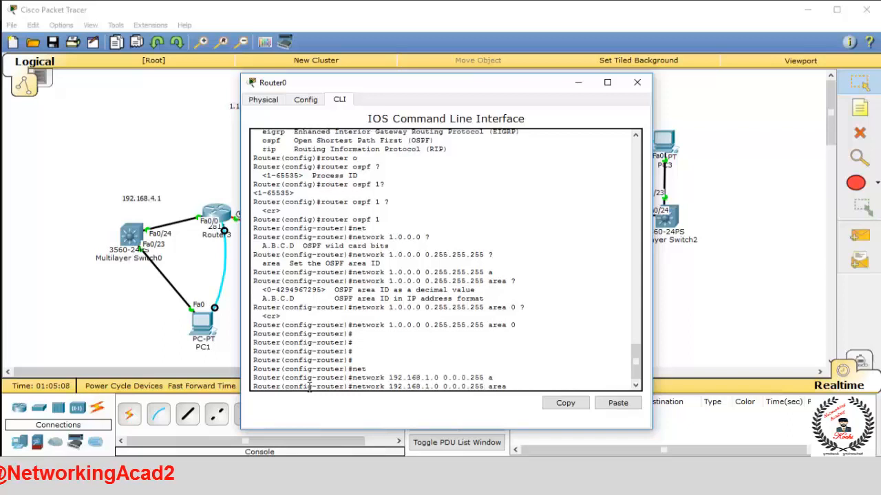
text(0)
key(Return)
key(Return)
key(Return)
key(Return)
key(Return)
key(Return)
key(Return)
key(Return)
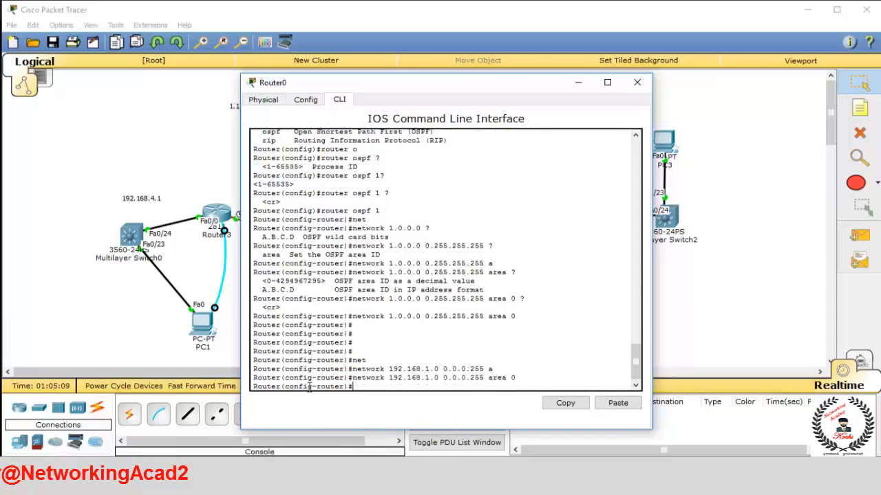
key(Return)
key(Return)
key(Return)
key(Return)
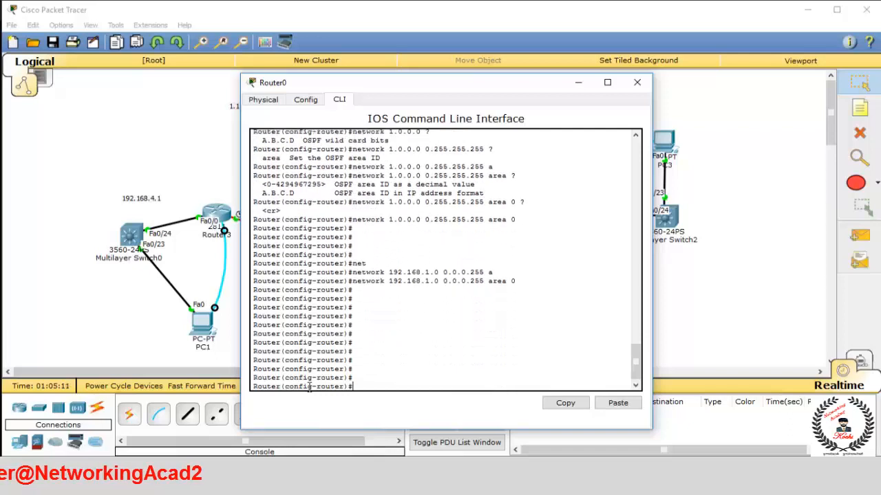
Step: Exit OSPF router configuration and global configuration on Router0, returning to the privileged prompt
text(exit)
key(Return)
key(Return)
key(Return)
key(Return)
key(Return)
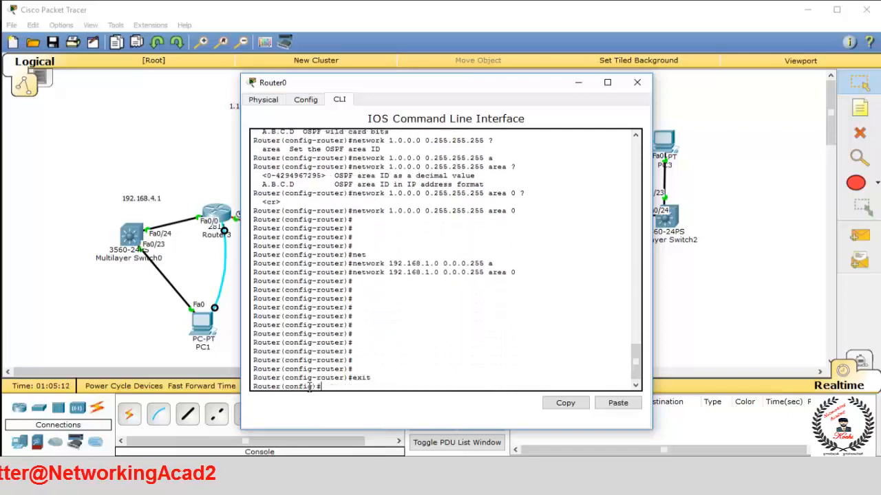
text(exit)
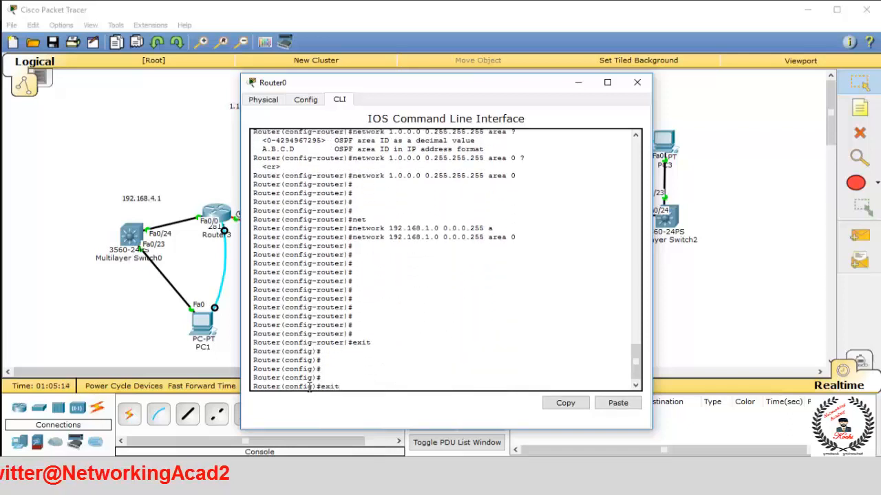
key(Return)
key(Return)
key(Return)
key(ctrl+z)
key(Return)
key(Return)
key(Return)
key(Return)
key(Return)
key(Return)
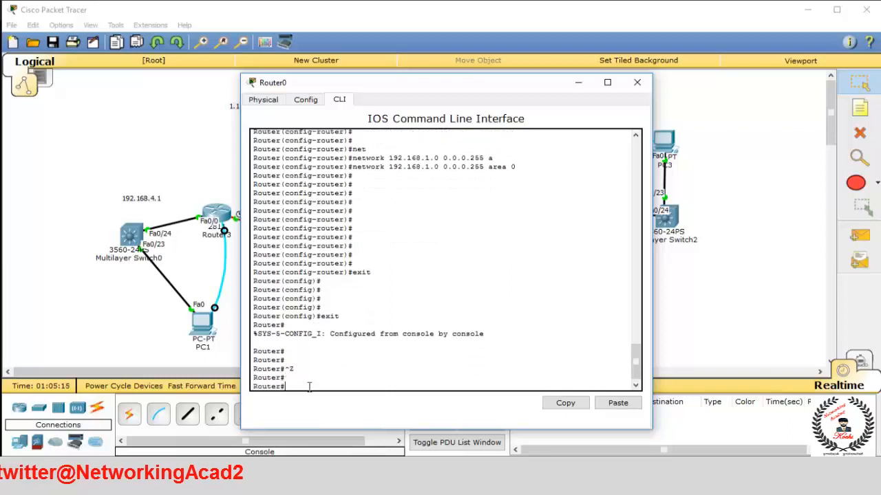
Step: Try to run the end command at Router0's privileged prompt
text(end)
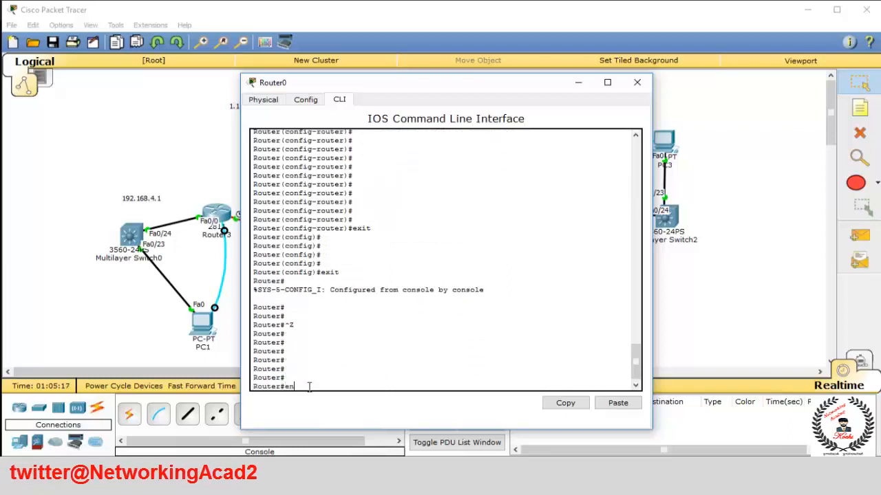
key(Return)
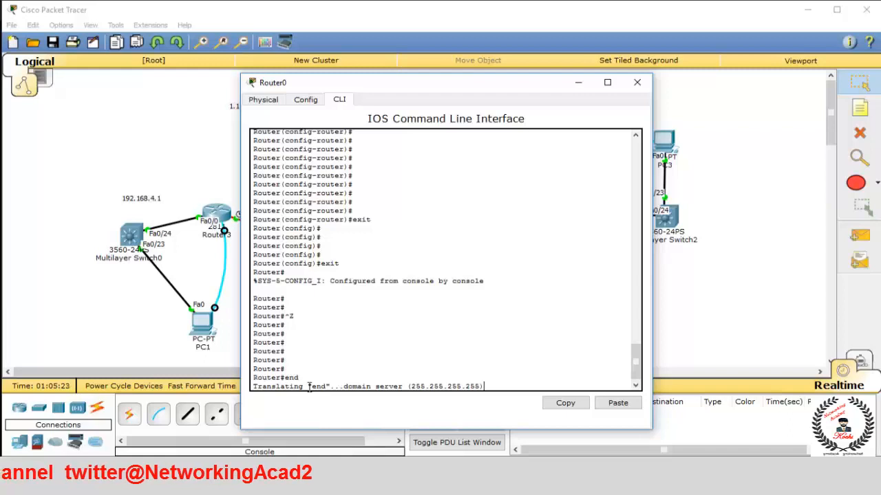
key(Return)
key(Return)
key(Return)
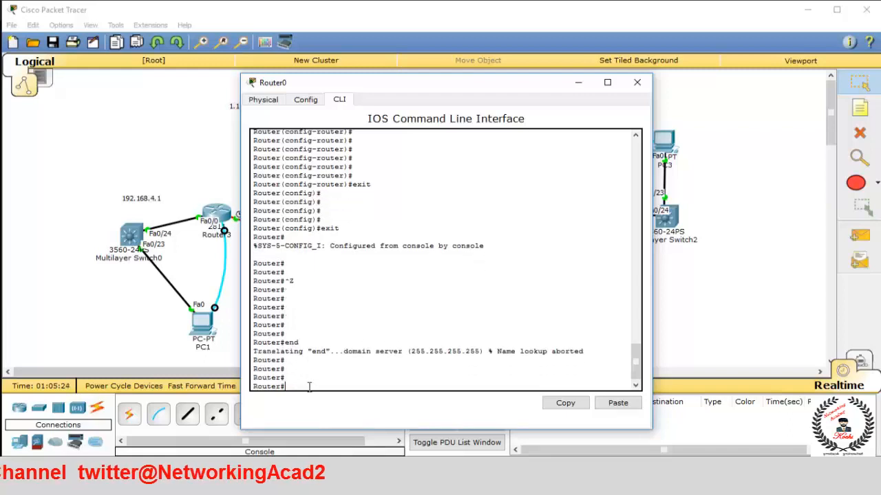
key(Return)
key(Return)
key(Return)
key(Return)
key(Return)
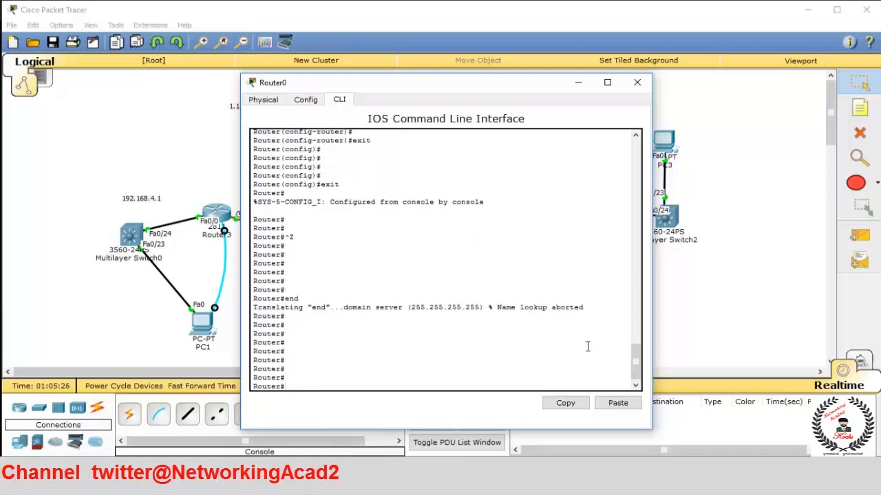
Step: Leave Router0's command line, open PC3's terminal session to Router1, and advance to a clean privileged prompt
click(716, 338)
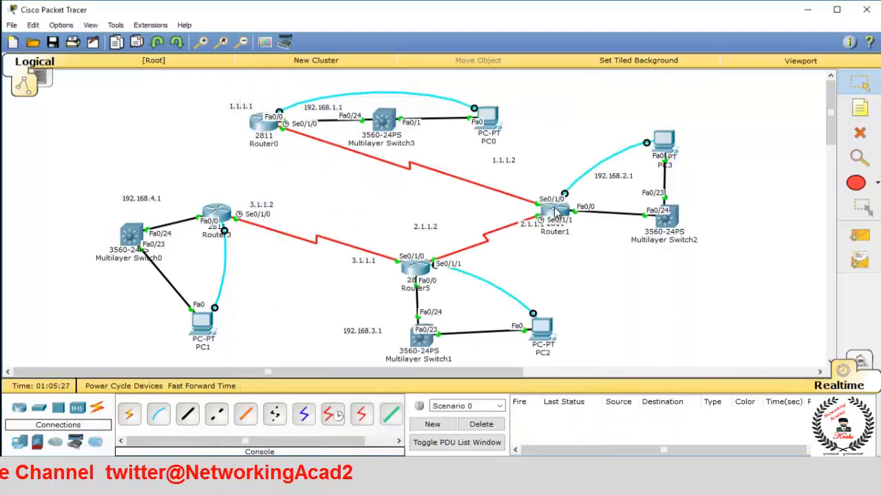
click(556, 211)
click(632, 83)
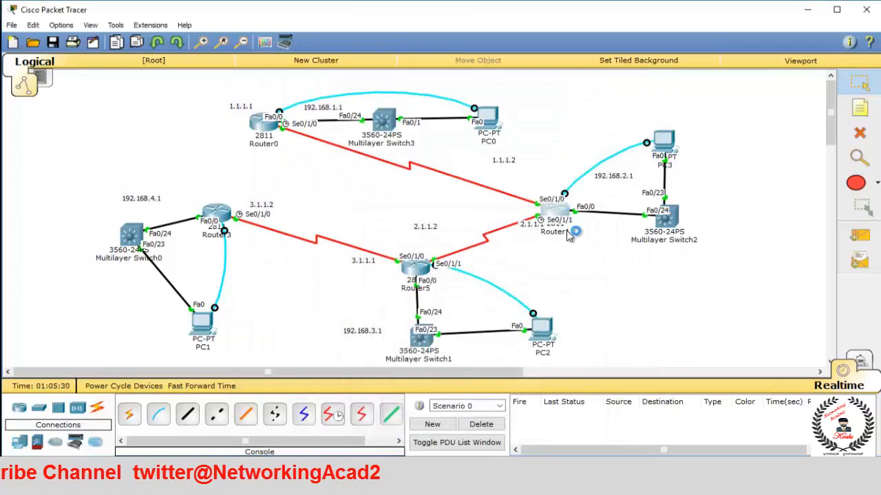
click(670, 143)
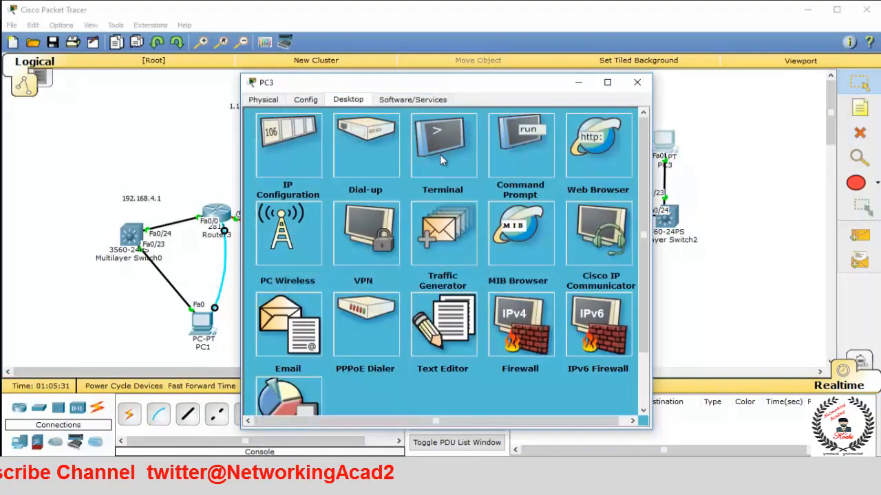
click(441, 156)
click(447, 256)
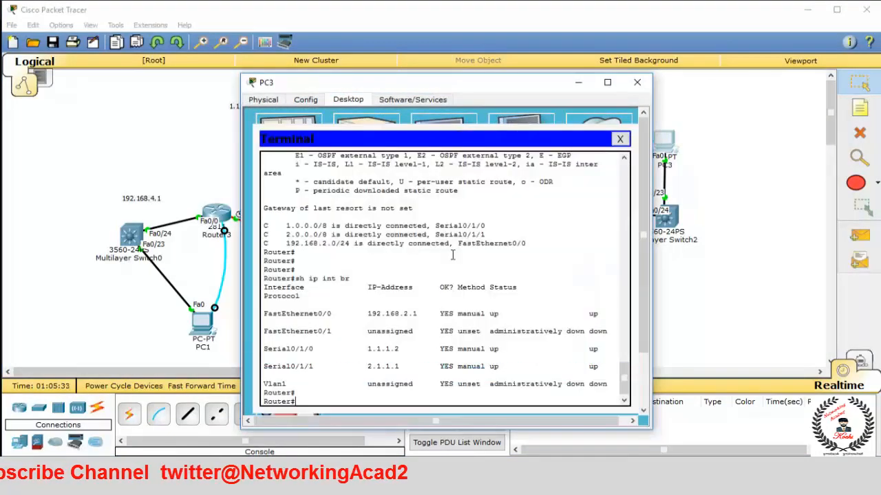
key(Return)
key(Return)
key(Return)
key(Return)
key(Return)
key(Return)
key(Return)
key(Return)
key(Return)
key(Return)
key(Return)
key(Return)
key(Return)
key(Return)
key(Return)
key(Return)
key(Return)
key(Return)
key(Return)
key(Return)
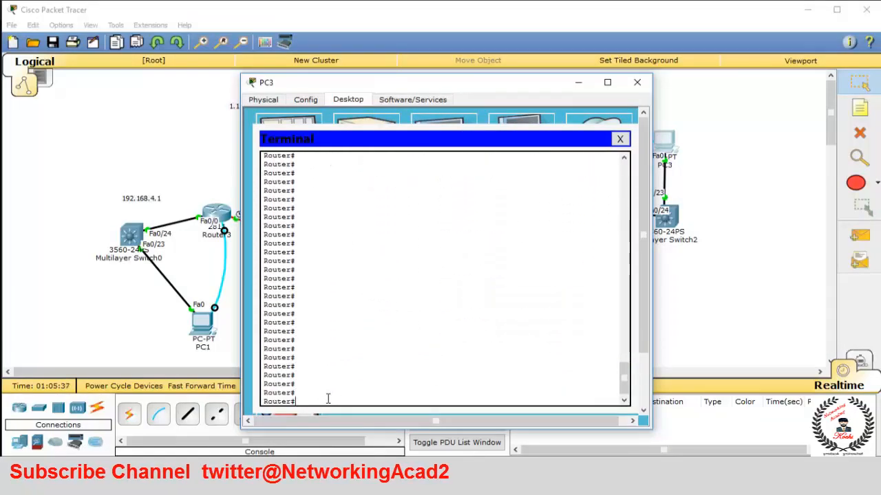
Step: Enter global configuration mode on Router1 and start OSPF routing process 2
text(config t)
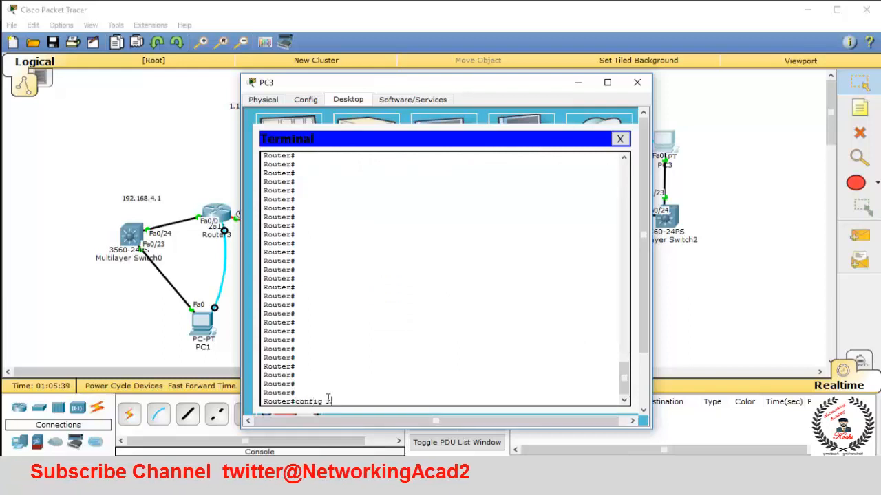
key(Return)
text(router)
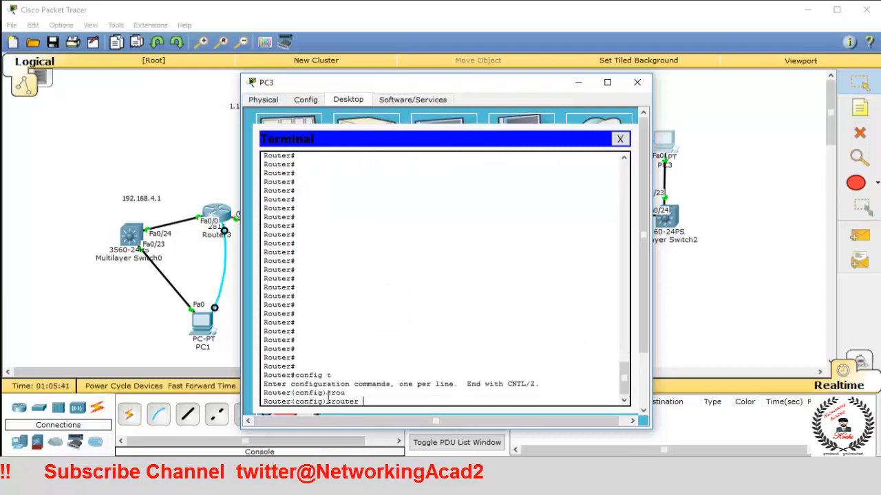
key(Tab)
text(os)
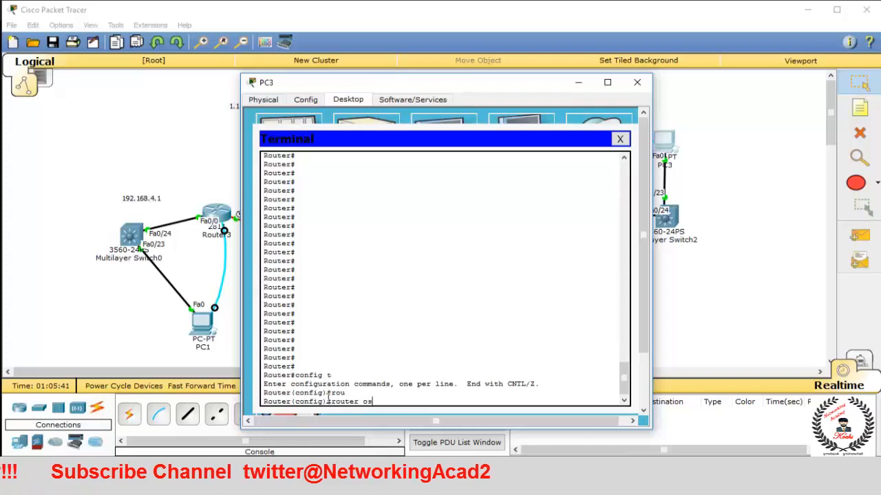
key(Tab)
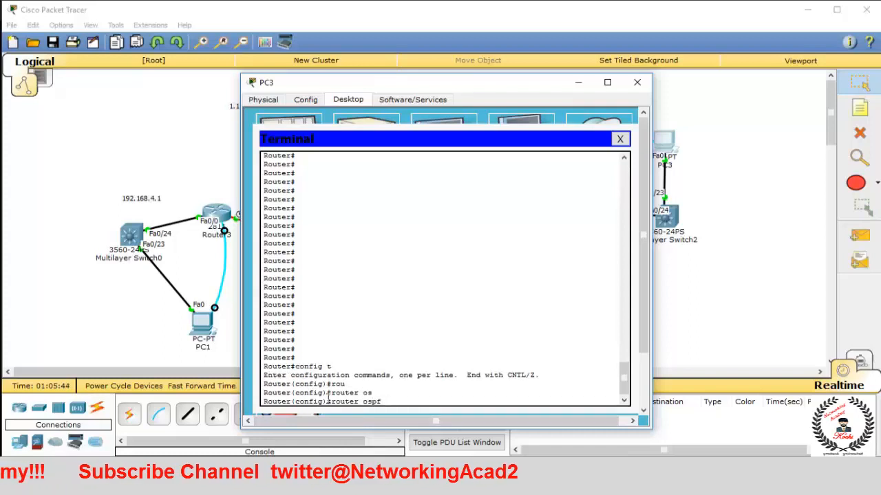
text(2)
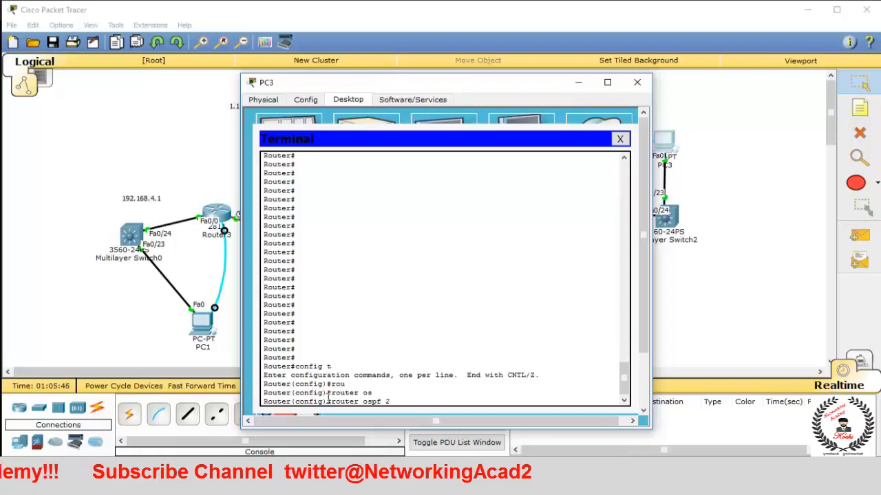
key(Return)
Step: Advertise network 1.0.0.0 with wildcard mask 0.255.255.255 in OSPF area 0 on Router1
text(ne)
text(t)
key(Tab)
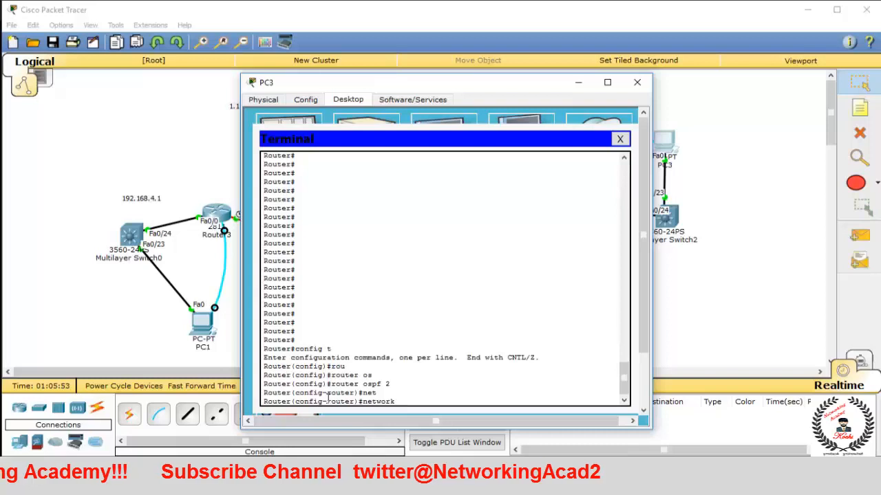
text(1)
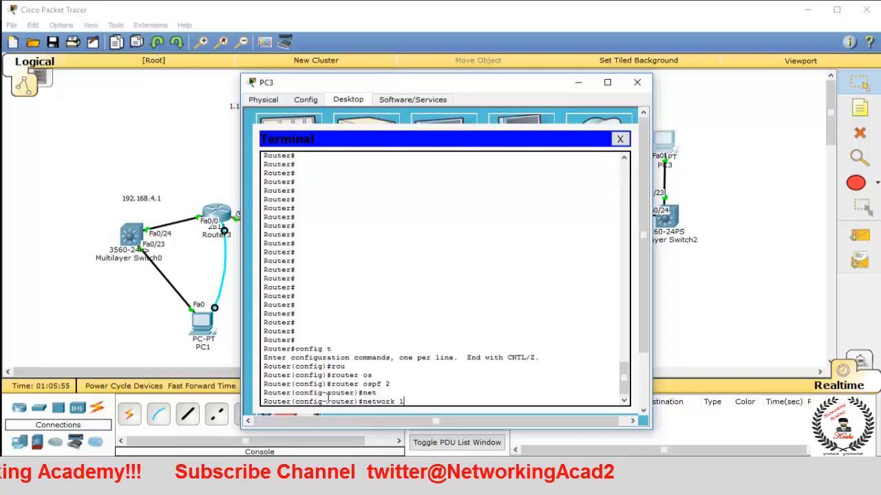
text(.0.0.0)
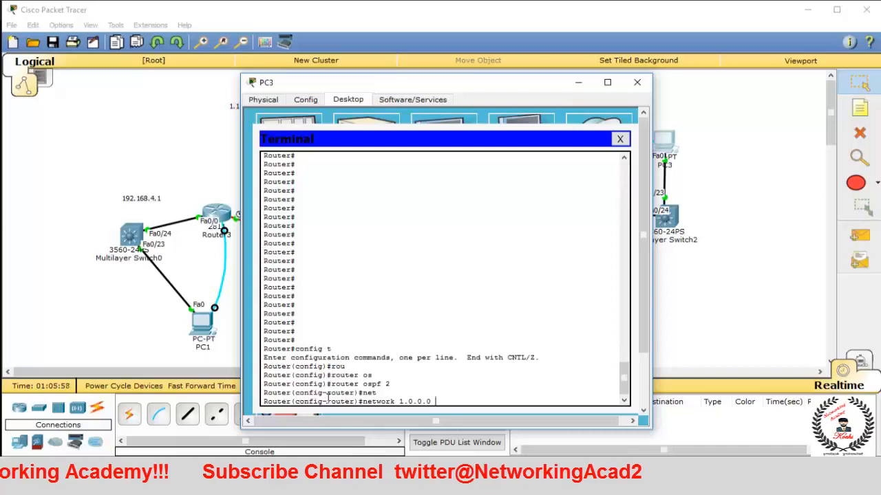
text( 255)
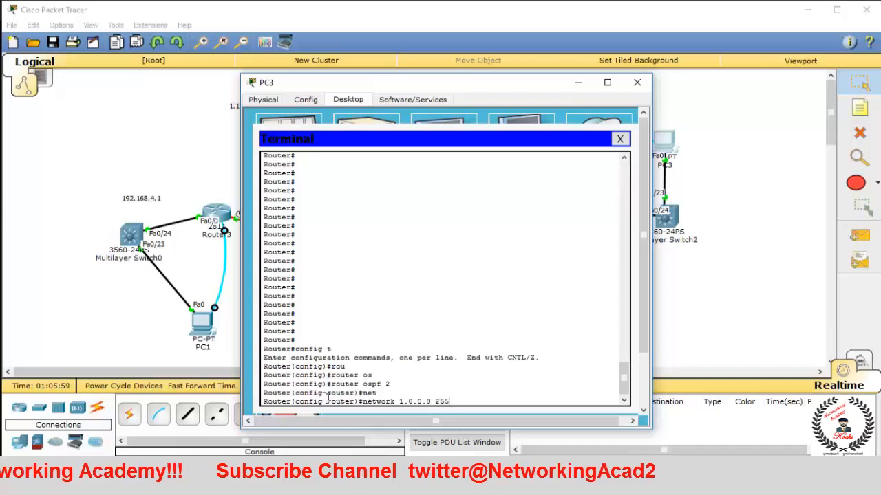
key(BackSpace)
key(BackSpace)
key(BackSpace)
text(0.255)
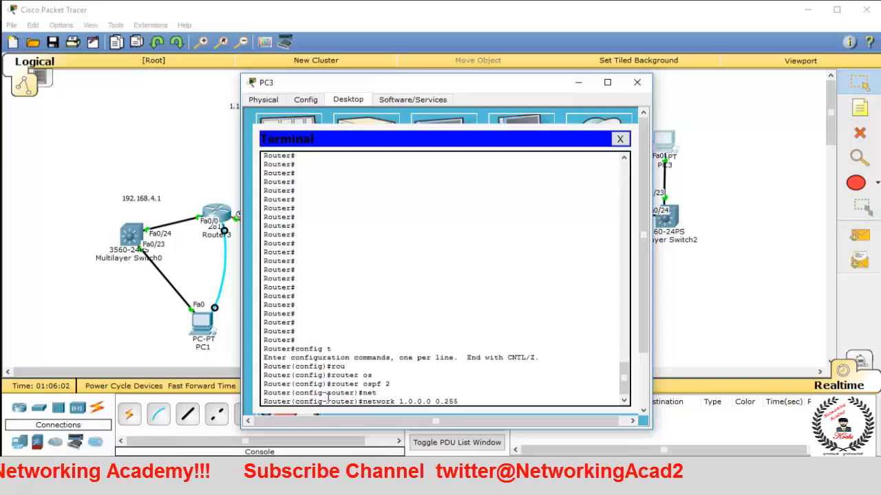
text(.255.2)
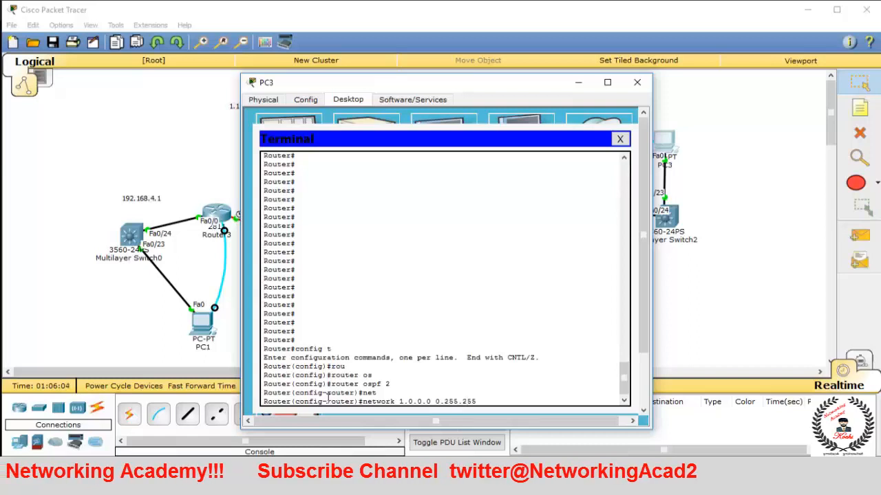
text(5)
key(BackSpace)
text(.255)
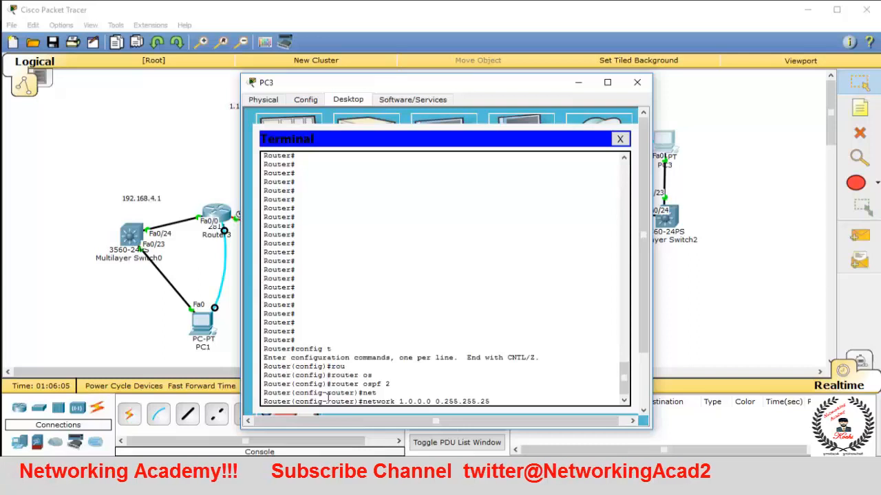
text( a)
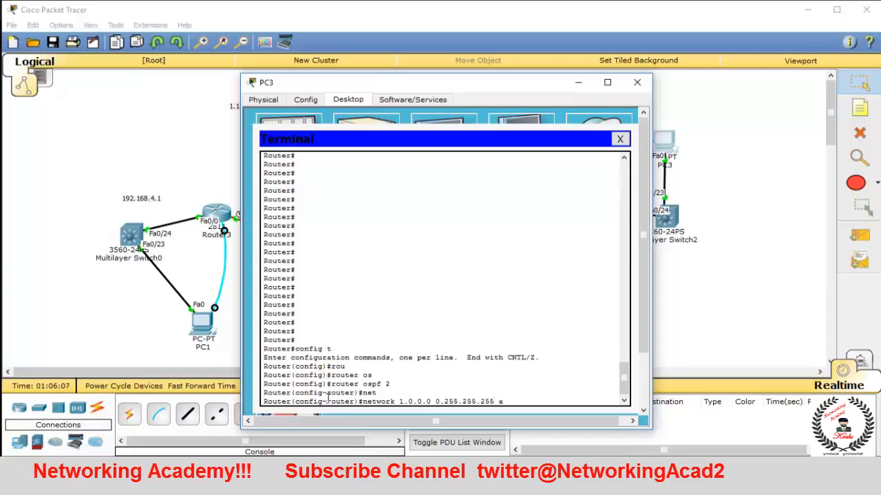
key(Tab)
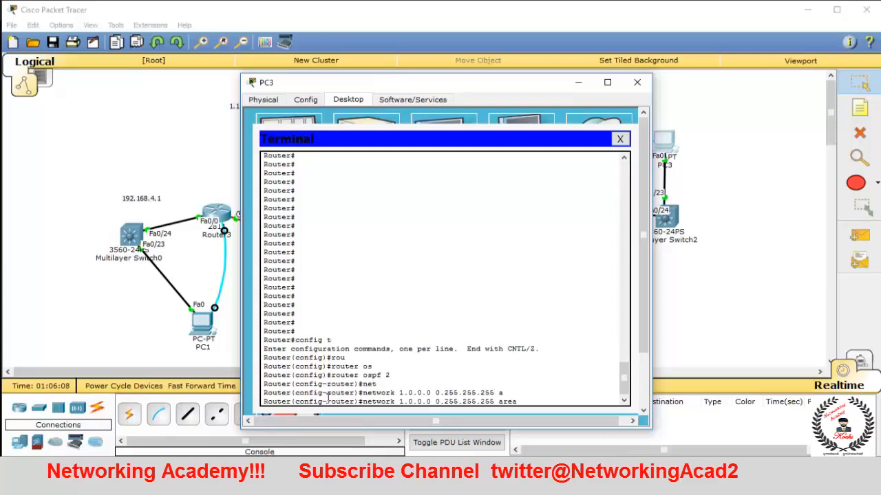
text(0)
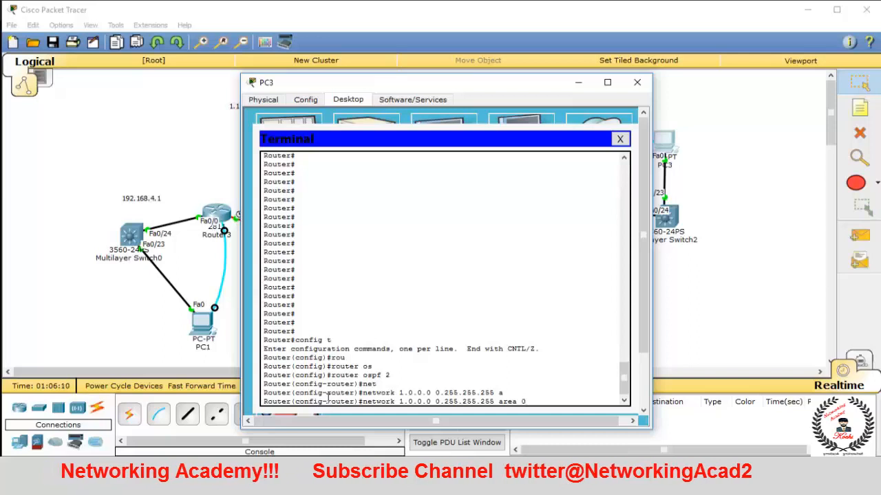